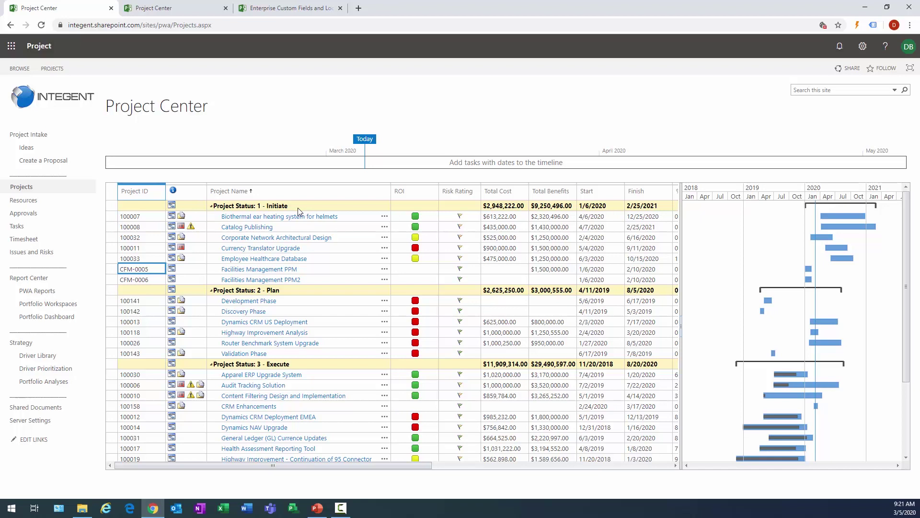
- Highlight a block of project names and the first ROI indicator, then give the Gantt chart more room
{"action": "left_click_drag", "start_coordinate": [375, 215], "coordinate": [366, 355]}
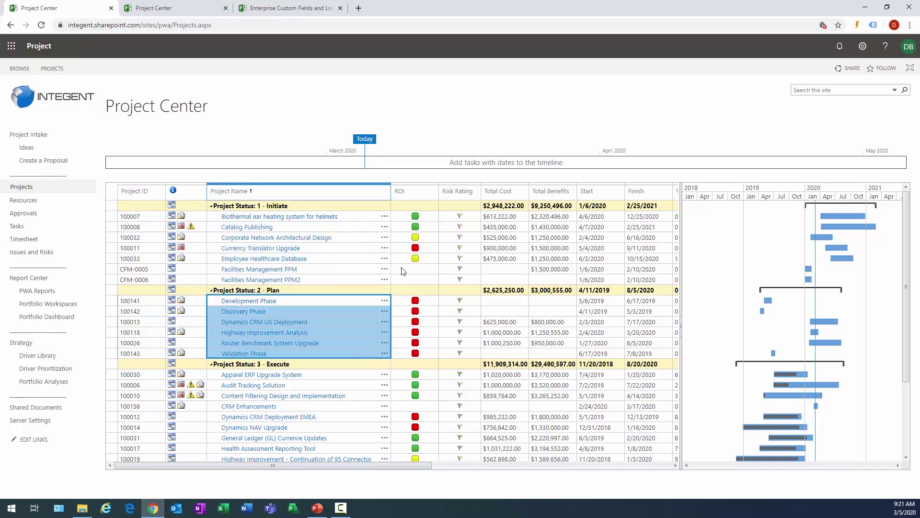
{"action": "left_click", "coordinate": [403, 217]}
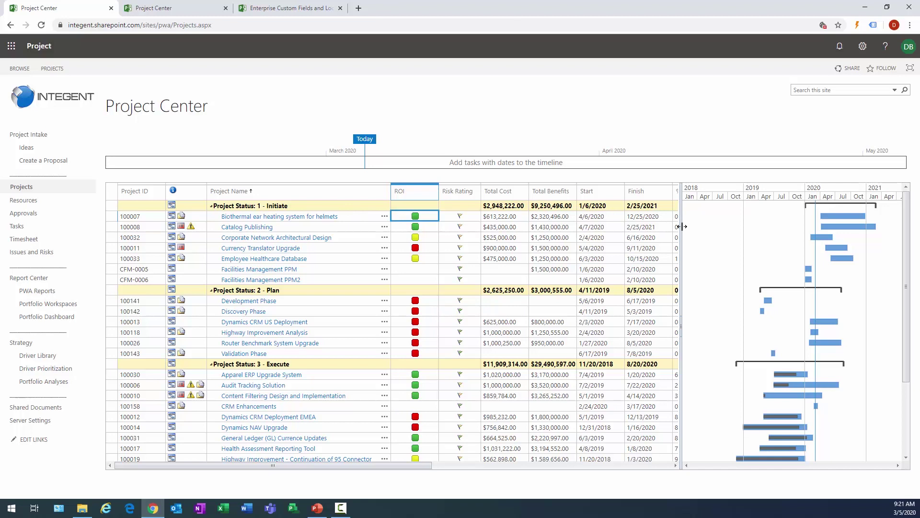
{"action": "left_click_drag", "start_coordinate": [681, 227], "coordinate": [675, 227]}
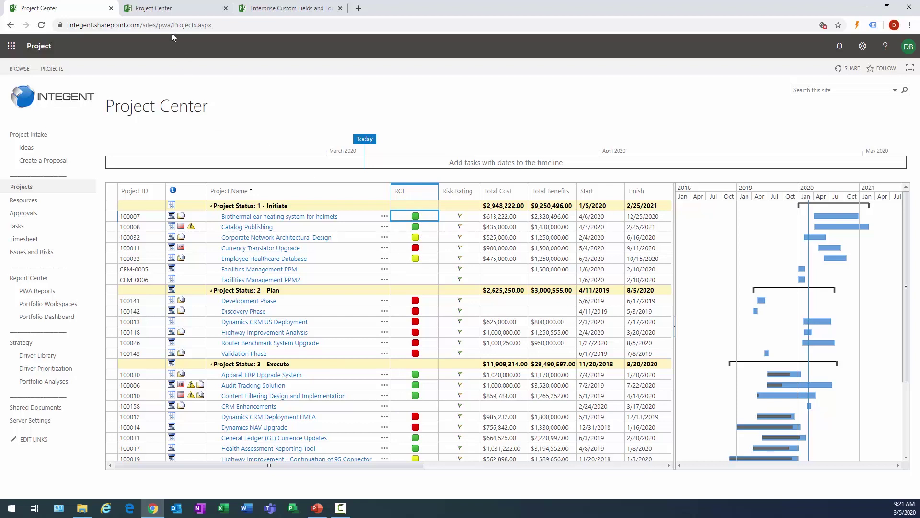
- Switch to the program-grouped Project Center view and highlight the Asset Management and Corp Website projects
{"action": "left_click", "coordinate": [165, 9]}
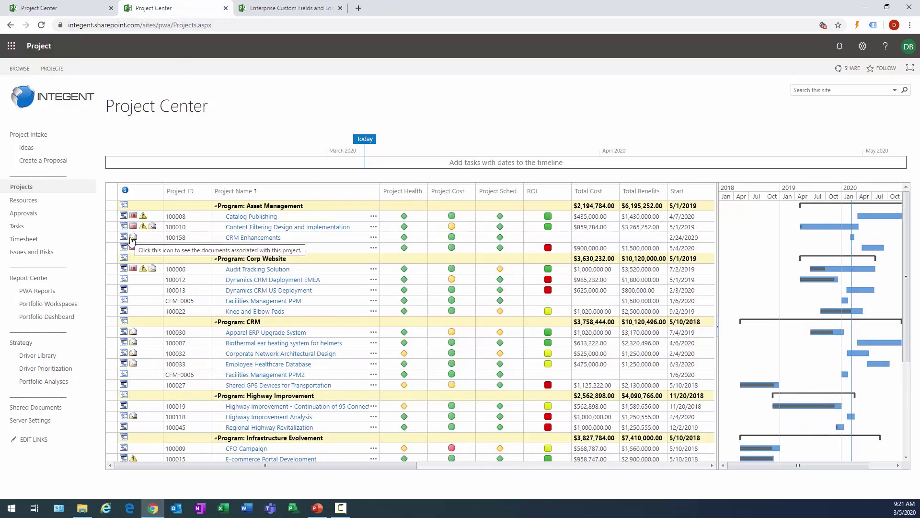
{"action": "left_click", "coordinate": [347, 208]}
{"action": "left_click_drag", "start_coordinate": [357, 216], "coordinate": [362, 311]}
{"action": "left_click", "coordinate": [361, 261]}
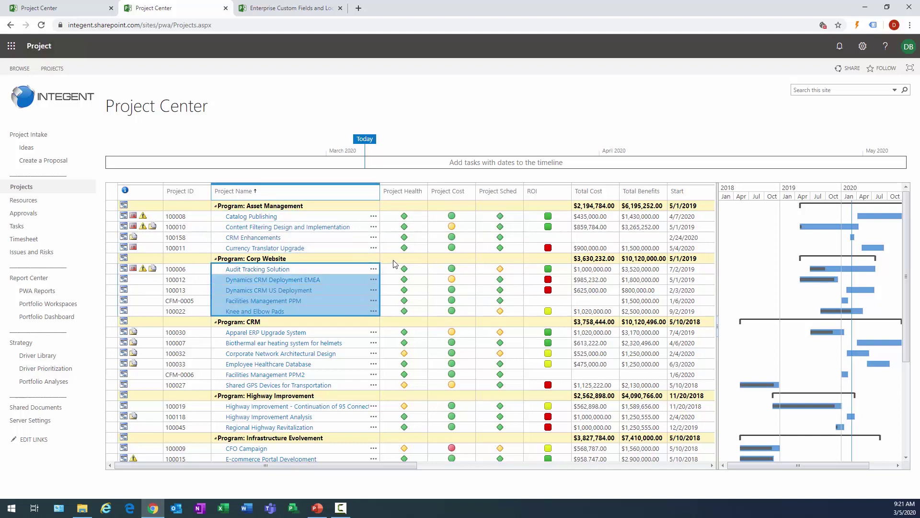
- Highlight Asset Management's indicators and costs, then widen the grid to show Project Sched, ROI and Total Cost
{"action": "left_click_drag", "start_coordinate": [417, 216], "coordinate": [542, 245]}
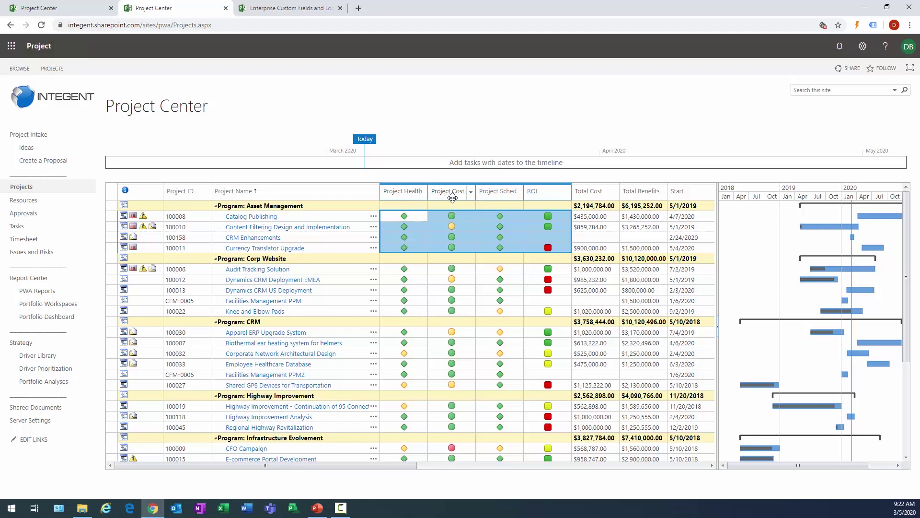
{"action": "left_click_drag", "start_coordinate": [599, 206], "coordinate": [655, 206]}
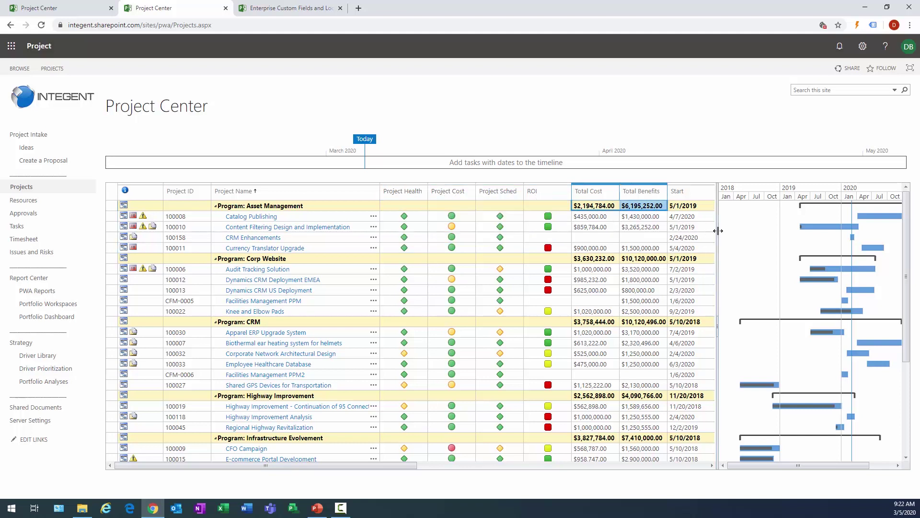
{"action": "left_click_drag", "start_coordinate": [717, 235], "coordinate": [495, 260]}
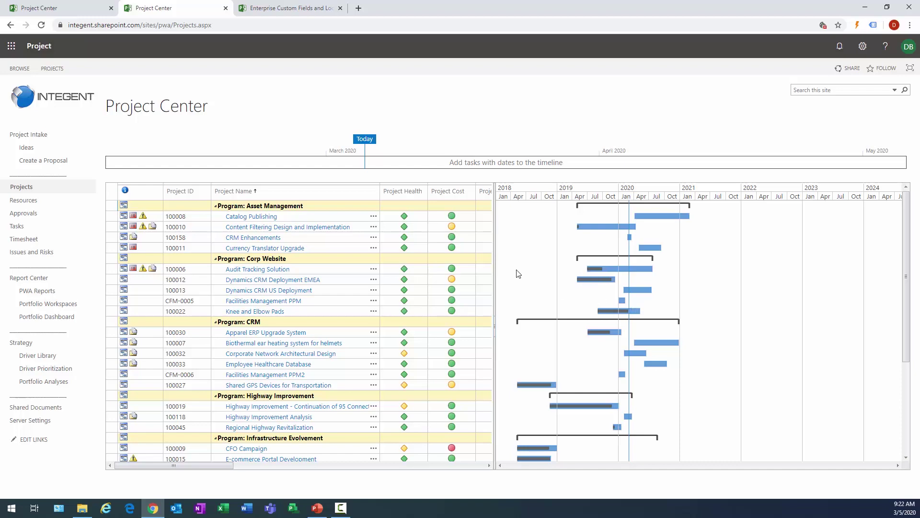
{"action": "left_click_drag", "start_coordinate": [496, 248], "coordinate": [625, 253]}
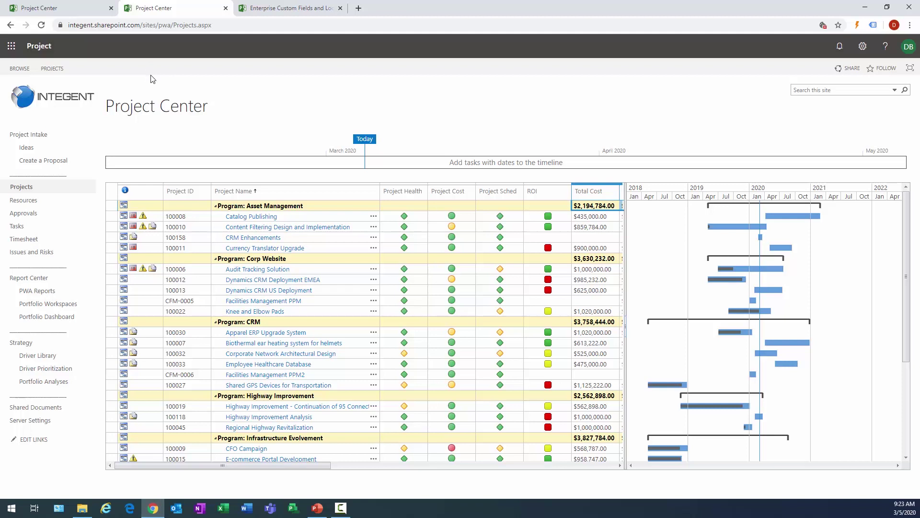
- Go to the Enterprise Custom Fields and Lookup Tables page and start a new lookup table
{"action": "left_click", "coordinate": [269, 10]}
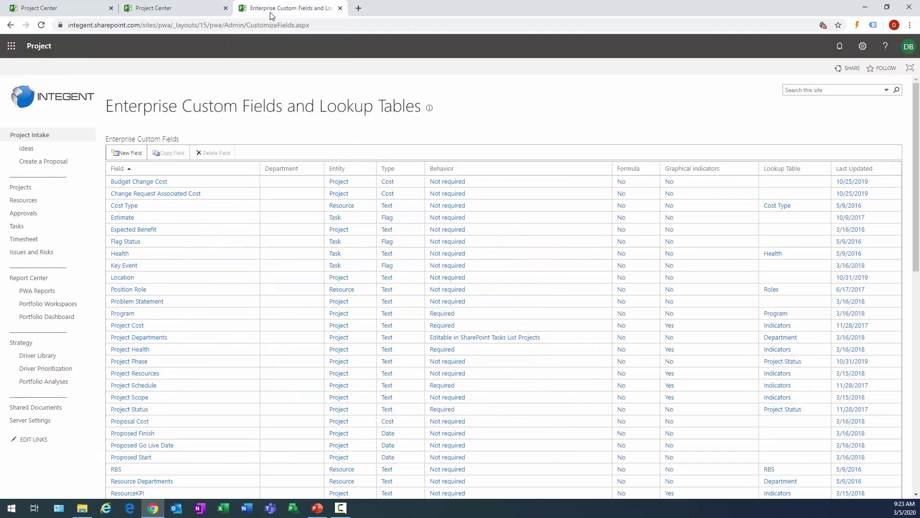
{"action": "triple_click", "coordinate": [130, 111]}
{"action": "scroll", "coordinate": [139, 383], "scroll_direction": "down", "scroll_amount": 5}
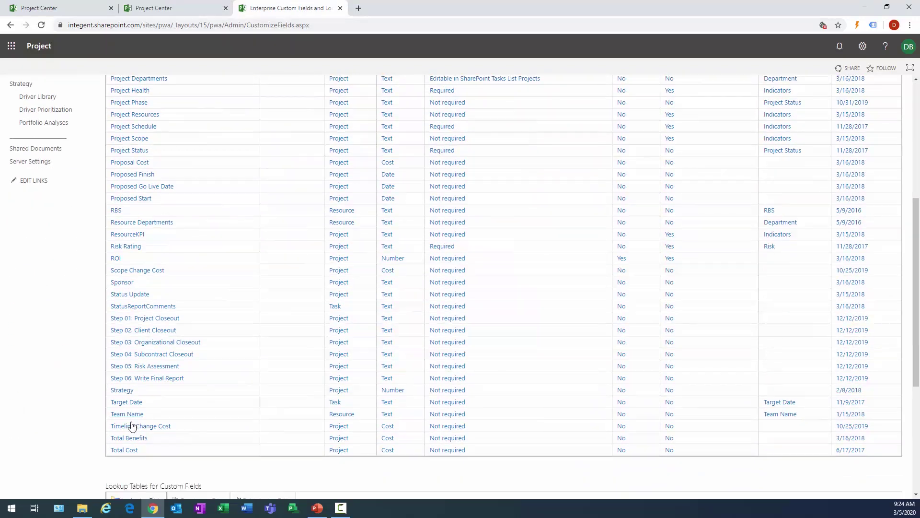
{"action": "scroll", "coordinate": [132, 427], "scroll_direction": "down", "scroll_amount": 5}
{"action": "left_click", "coordinate": [131, 283]}
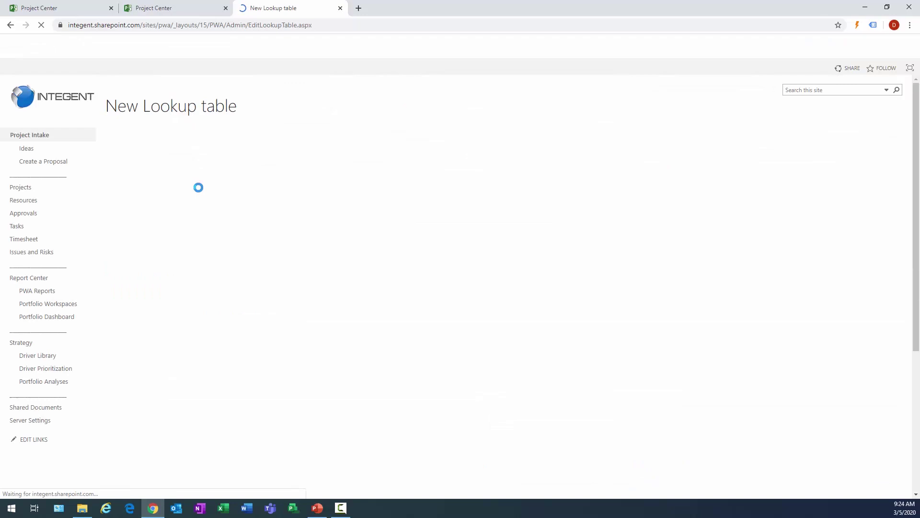
- Name the lookup table 'Business Unit' and keep its type as Text
{"action": "left_click", "coordinate": [332, 199]}
{"action": "type", "text": "Busineees"}
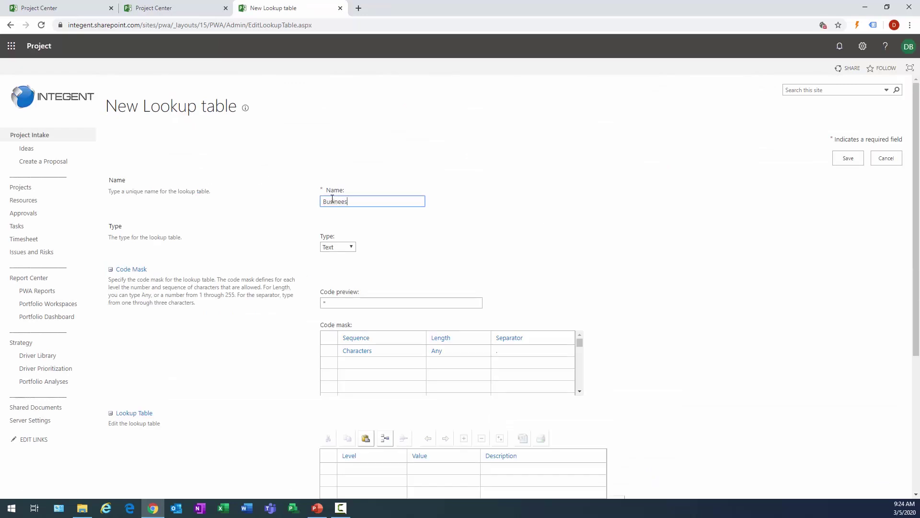
{"action": "key", "text": "BackSpace"}
{"action": "type", "text": "s Unit"}
{"action": "left_click_drag", "start_coordinate": [248, 108], "coordinate": [154, 109]}
{"action": "left_click", "coordinate": [249, 339]}
{"action": "scroll", "coordinate": [249, 339], "scroll_direction": "down", "scroll_amount": 3}
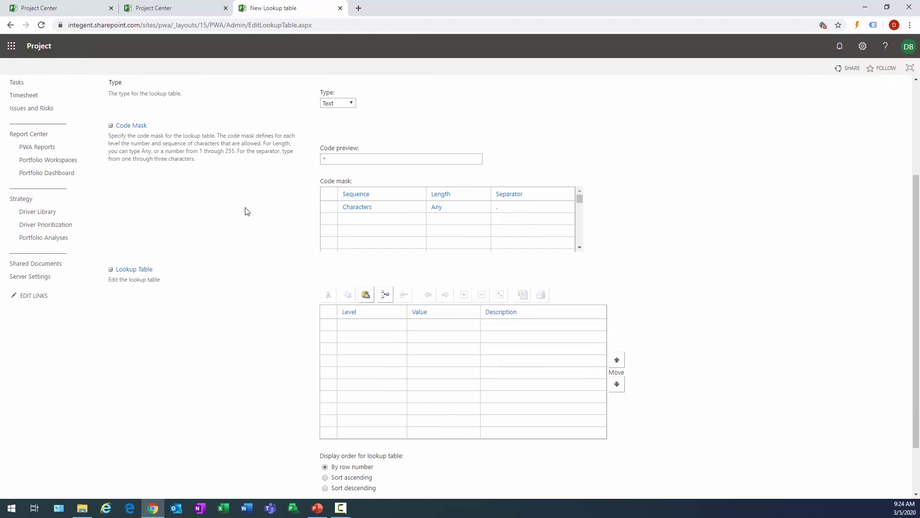
{"action": "left_click", "coordinate": [339, 105]}
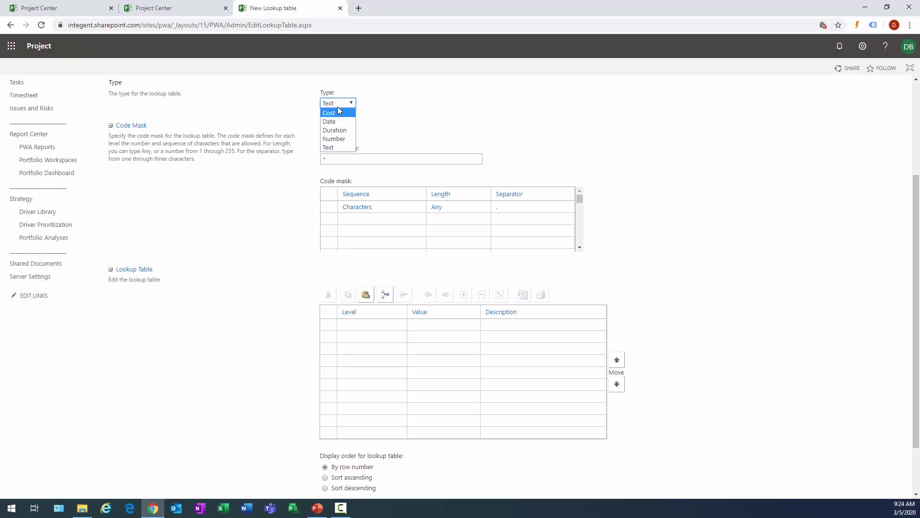
{"action": "left_click", "coordinate": [337, 107]}
{"action": "scroll", "coordinate": [251, 301], "scroll_direction": "down", "scroll_amount": 2}
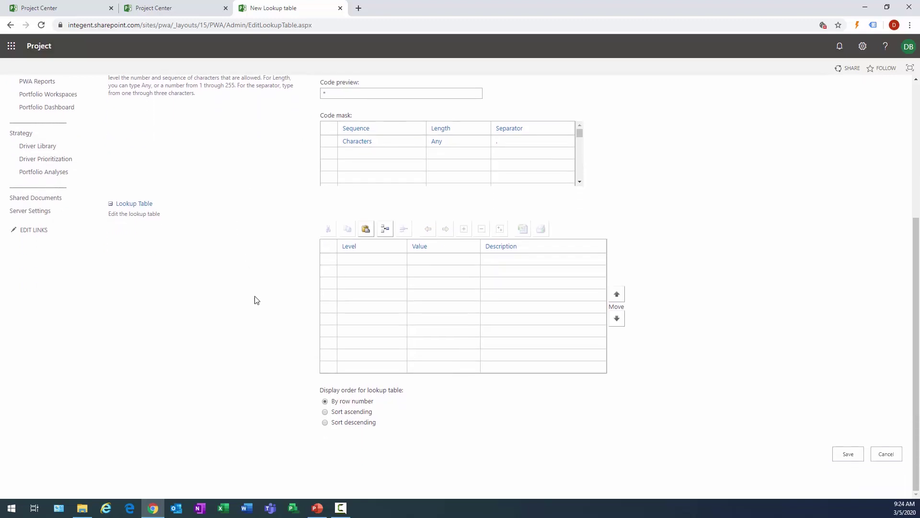
- Enter SBU 1 as the first lookup value
{"action": "left_click", "coordinate": [443, 259]}
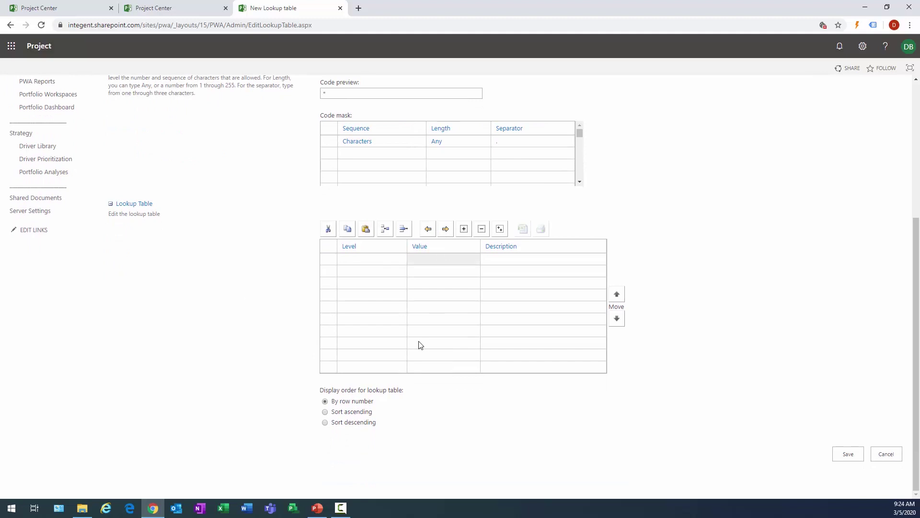
{"action": "type", "text": "SBU"}
{"action": "key", "text": "Return"}
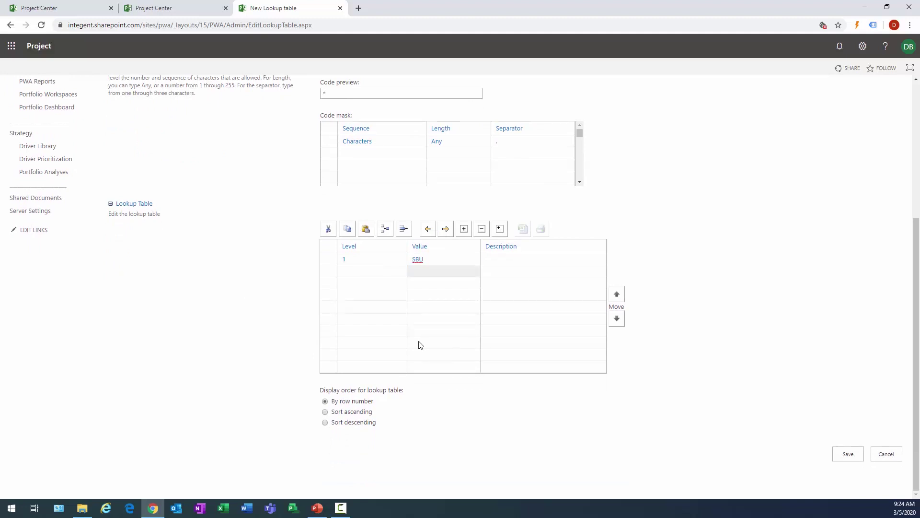
{"action": "key", "text": "Up"}
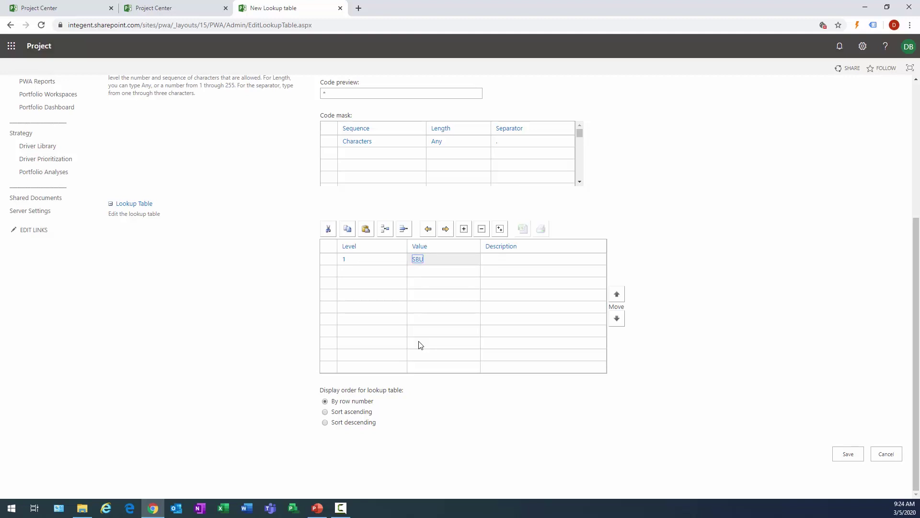
{"action": "key", "text": "End"}
{"action": "type", "text": "1"}
{"action": "key", "text": "Return"}
- Add SBU 2, SBU 3 and SBU 4, keep display order by row number, and save
{"action": "type", "text": "SBU 2"}
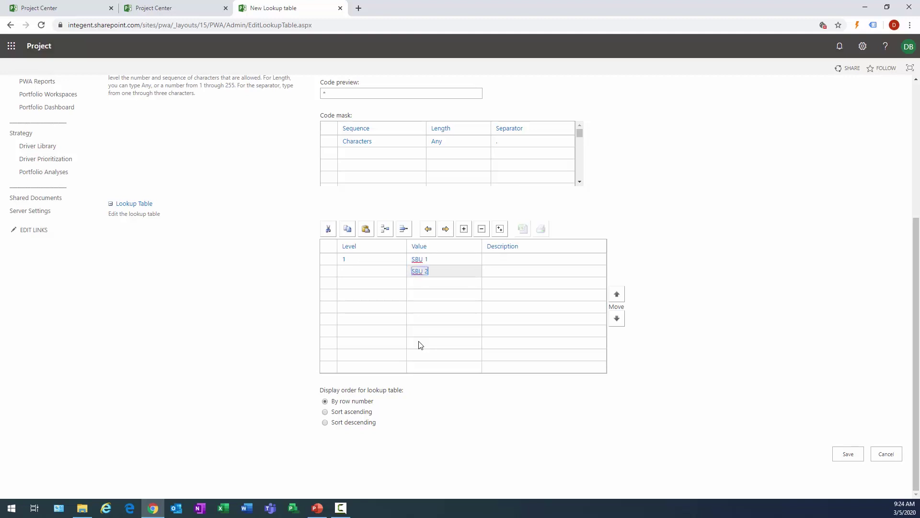
{"action": "key", "text": "Return"}
{"action": "type", "text": "SBU 3"}
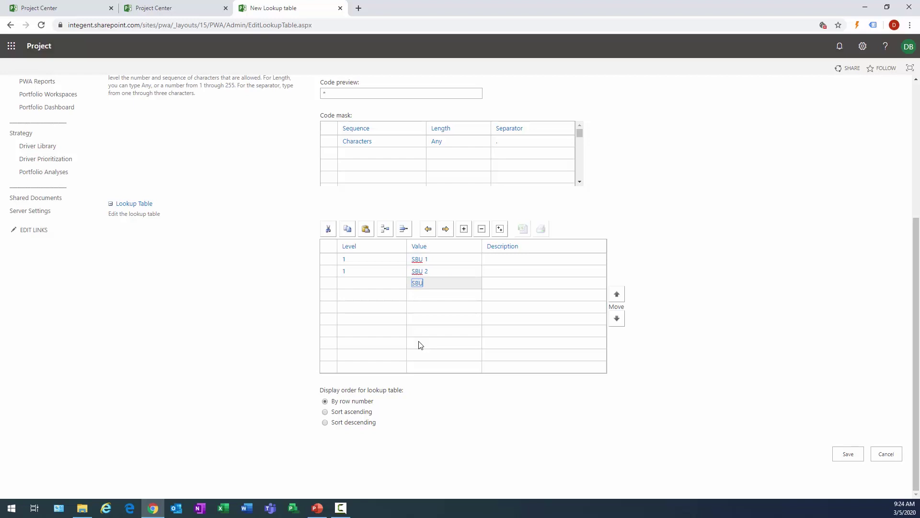
{"action": "key", "text": "Return"}
{"action": "type", "text": "SBU"}
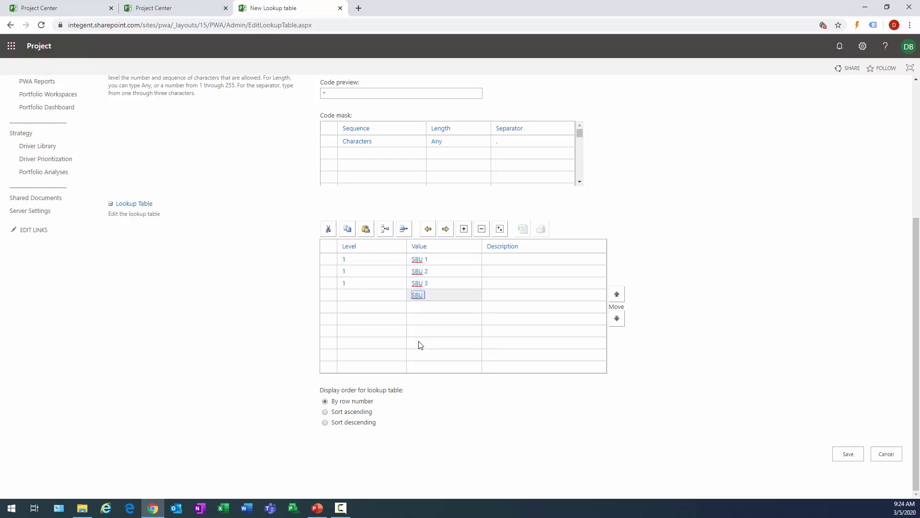
{"action": "type", "text": " 4"}
{"action": "left_click_drag", "start_coordinate": [322, 390], "coordinate": [404, 389]}
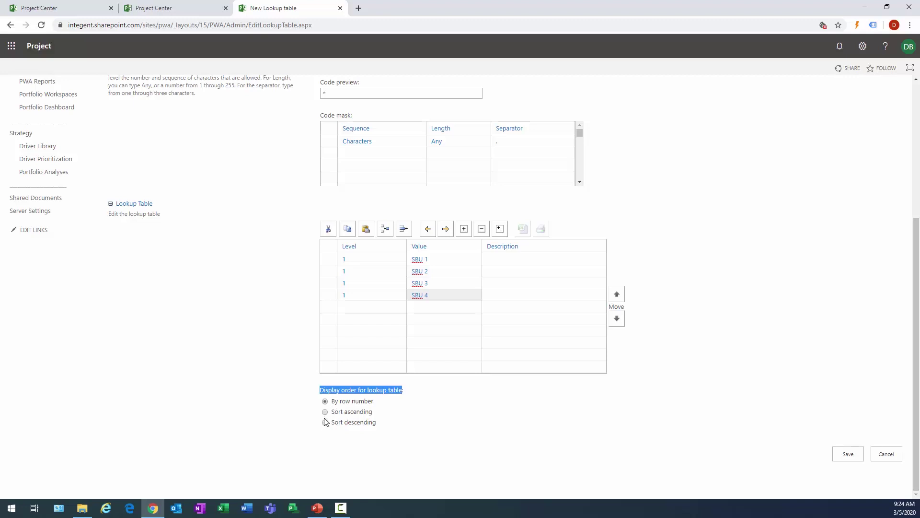
{"action": "left_click", "coordinate": [325, 402]}
{"action": "left_click", "coordinate": [848, 454]}
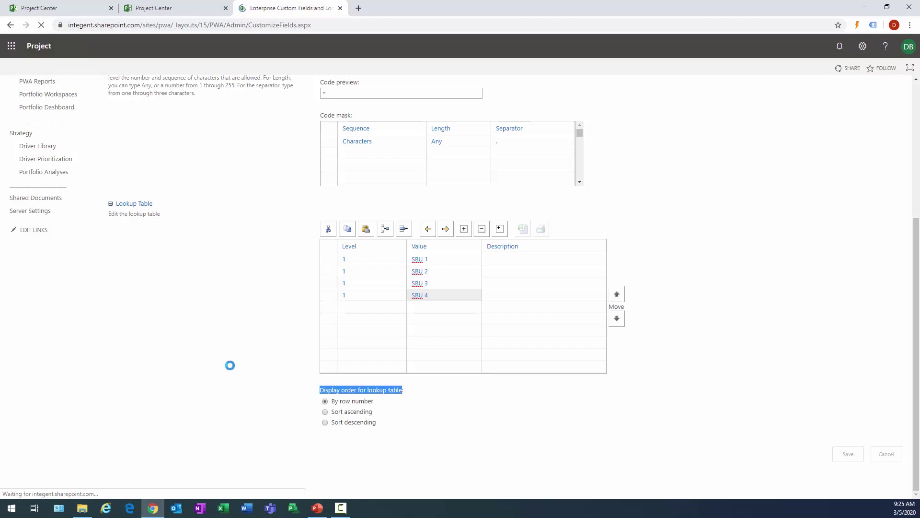
- Start another new lookup table named 'Overall Health'
{"action": "scroll", "coordinate": [230, 364], "scroll_direction": "down", "scroll_amount": 5}
{"action": "scroll", "coordinate": [162, 398], "scroll_direction": "down", "scroll_amount": 2}
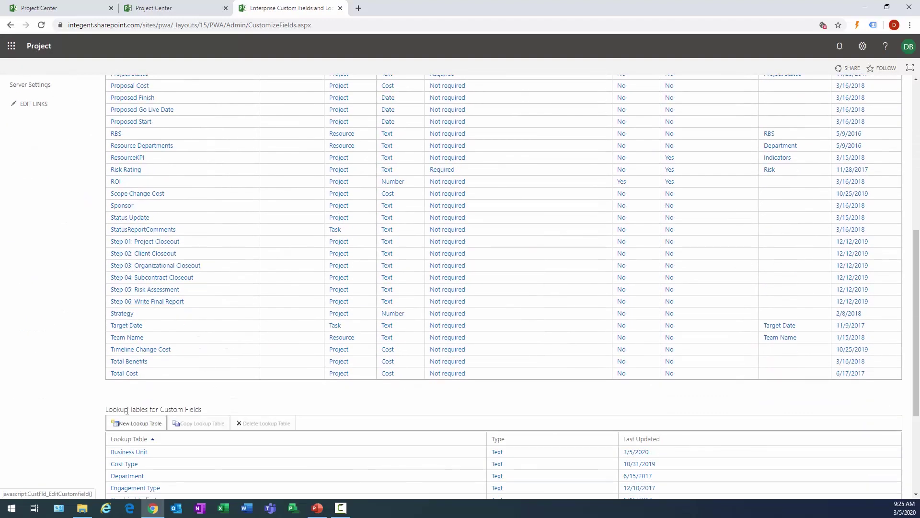
{"action": "left_click", "coordinate": [140, 424]}
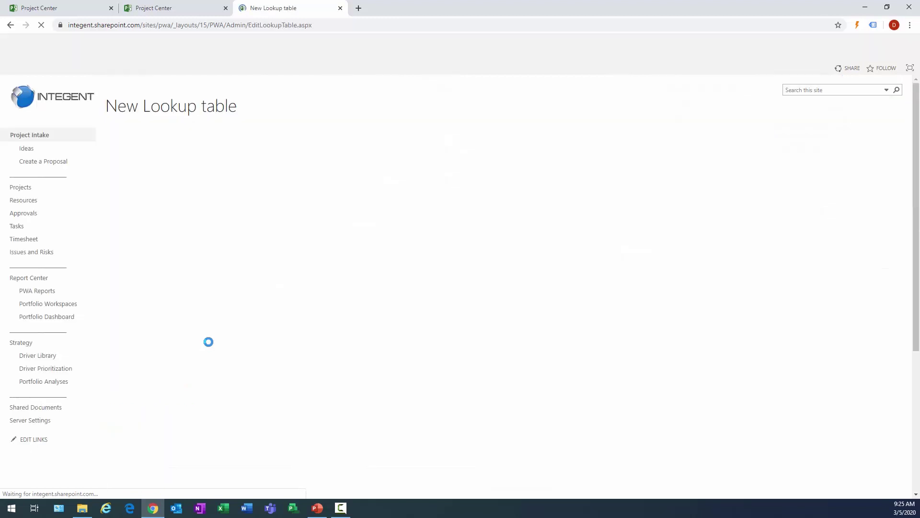
{"action": "left_click", "coordinate": [324, 201]}
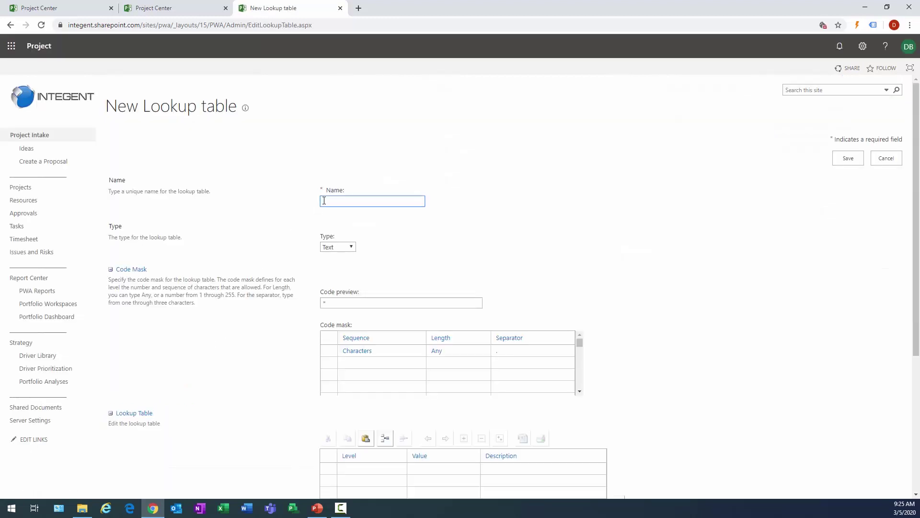
{"action": "type", "text": "DV"}
{"action": "type", "text": "Overa"}
{"action": "type", "text": "ll Health"}
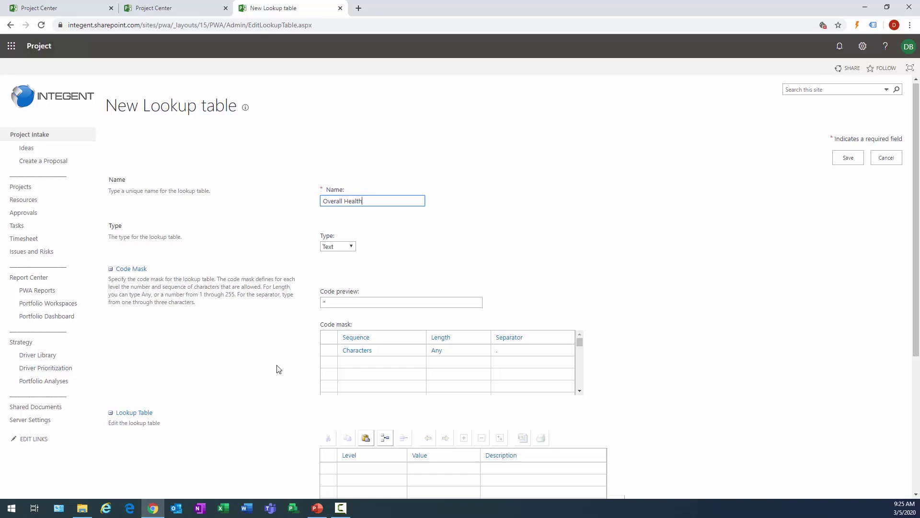
- Enter the values Green, Yellow and Red
{"action": "scroll", "coordinate": [276, 369], "scroll_direction": "down", "scroll_amount": 3}
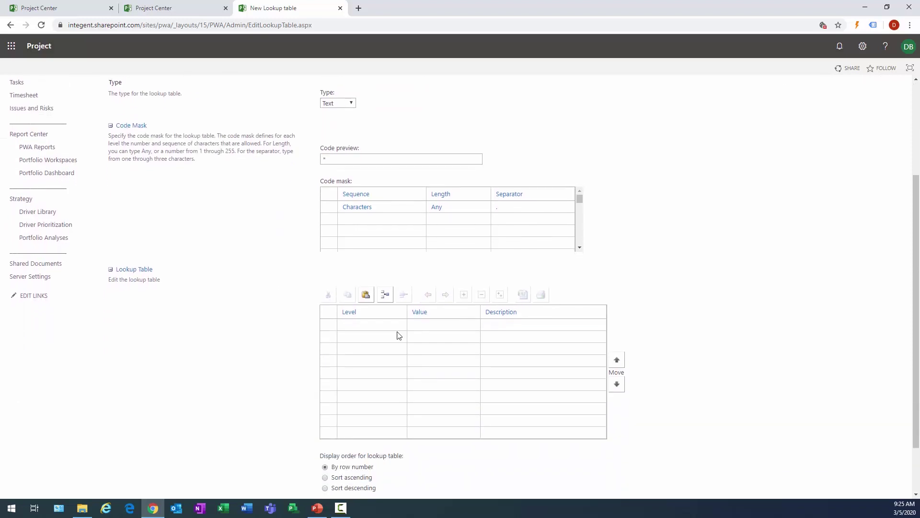
{"action": "left_click", "coordinate": [445, 329]}
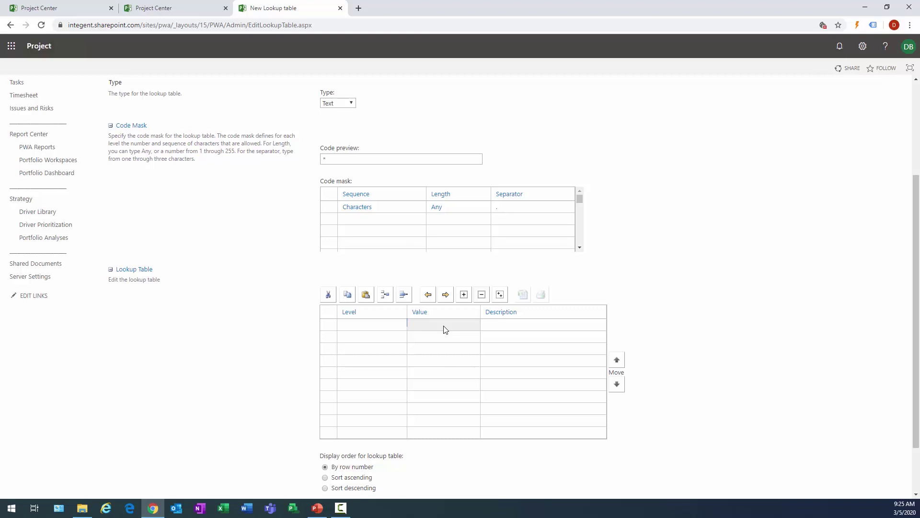
{"action": "type", "text": "Green"}
{"action": "key", "text": "Return"}
{"action": "type", "text": "Yellow"}
{"action": "key", "text": "Return"}
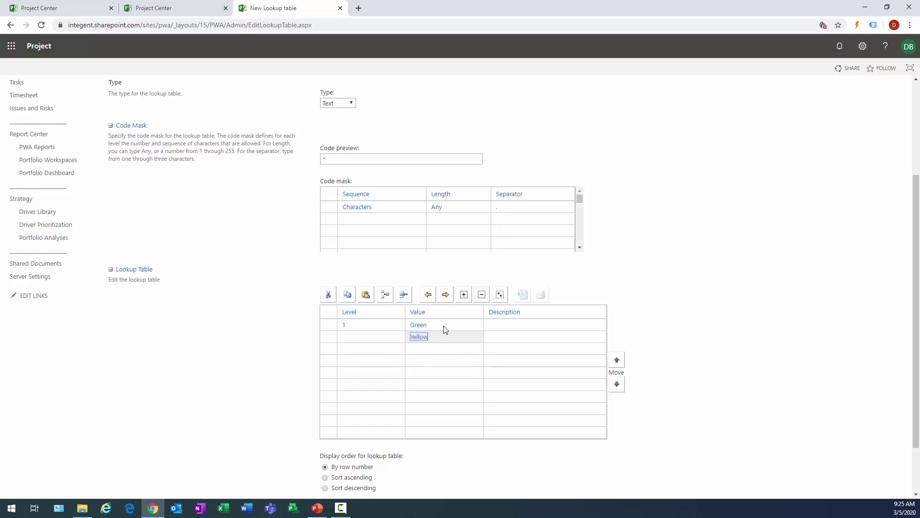
{"action": "type", "text": "Red"}
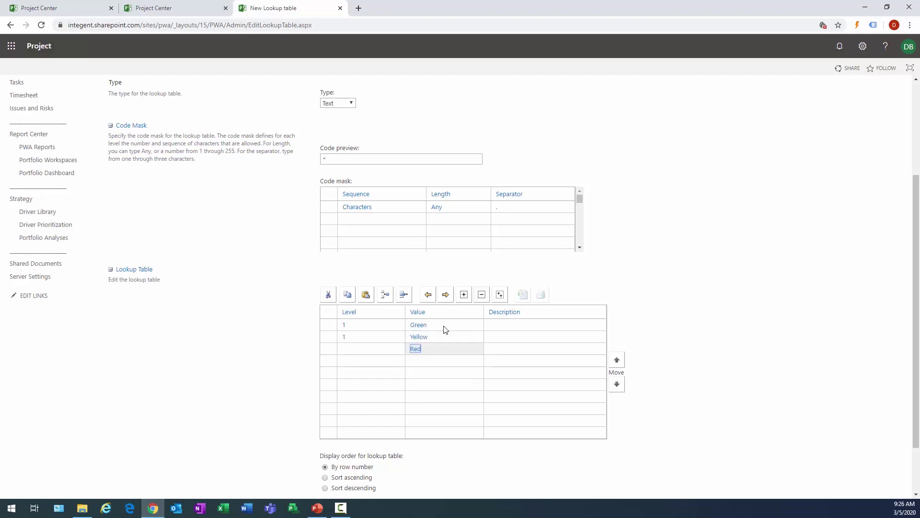
{"action": "left_click", "coordinate": [445, 329]}
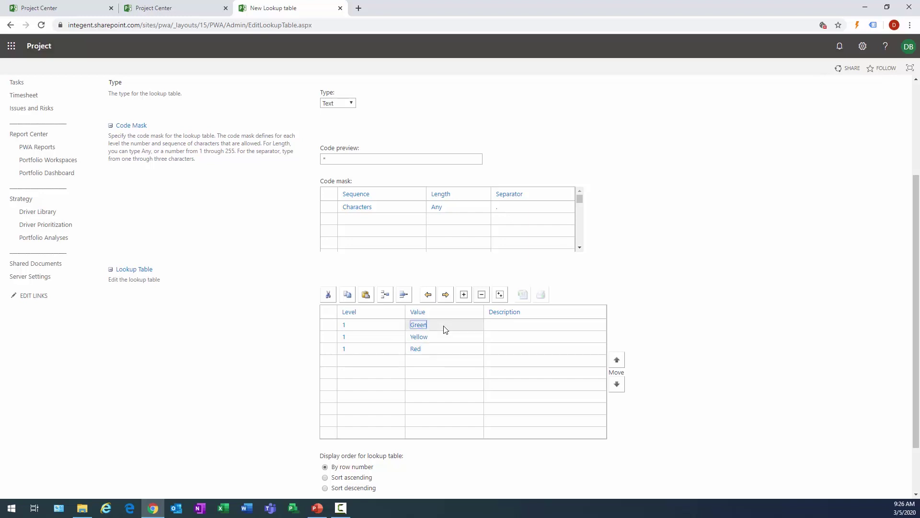
- Check the Yellow and Red entries and save the Overall Health lookup table
{"action": "left_click", "coordinate": [445, 336]}
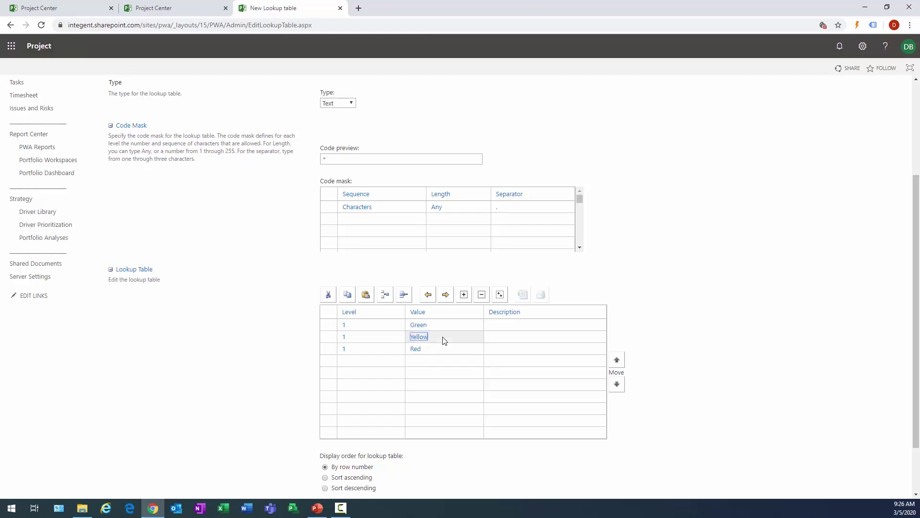
{"action": "left_click", "coordinate": [442, 350]}
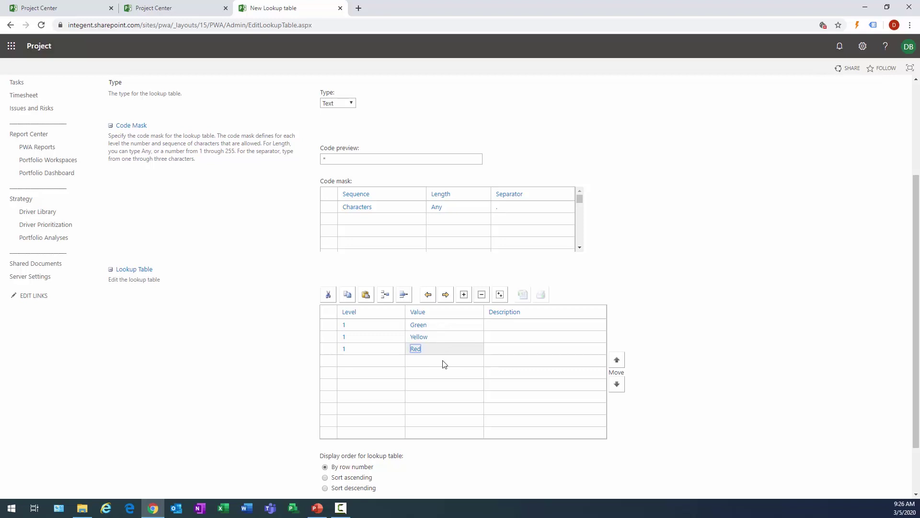
{"action": "scroll", "coordinate": [851, 405], "scroll_direction": "down", "scroll_amount": 2}
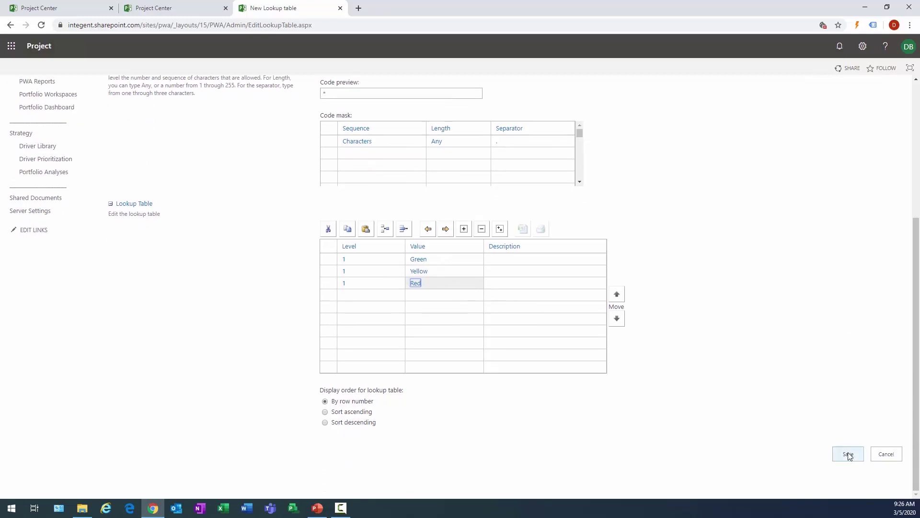
{"action": "left_click", "coordinate": [849, 455]}
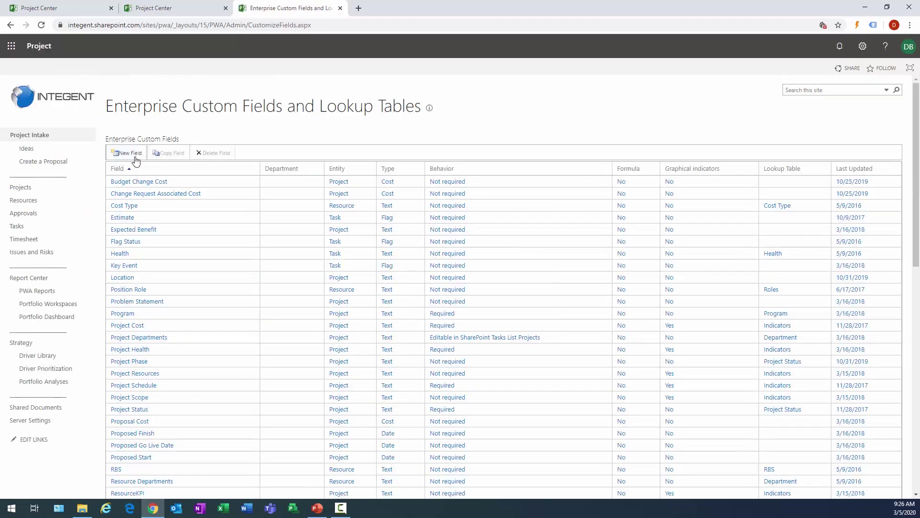
- Start a new enterprise custom field named 'SBU'
{"action": "left_click", "coordinate": [127, 154]}
{"action": "left_click", "coordinate": [364, 201]}
{"action": "type", "text": "S"}
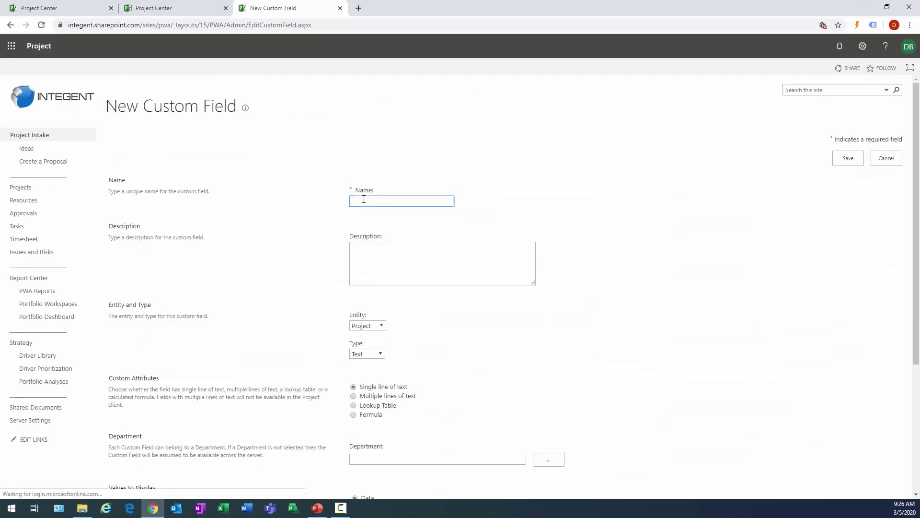
{"action": "key", "text": "BackSpace"}
{"action": "type", "text": "B"}
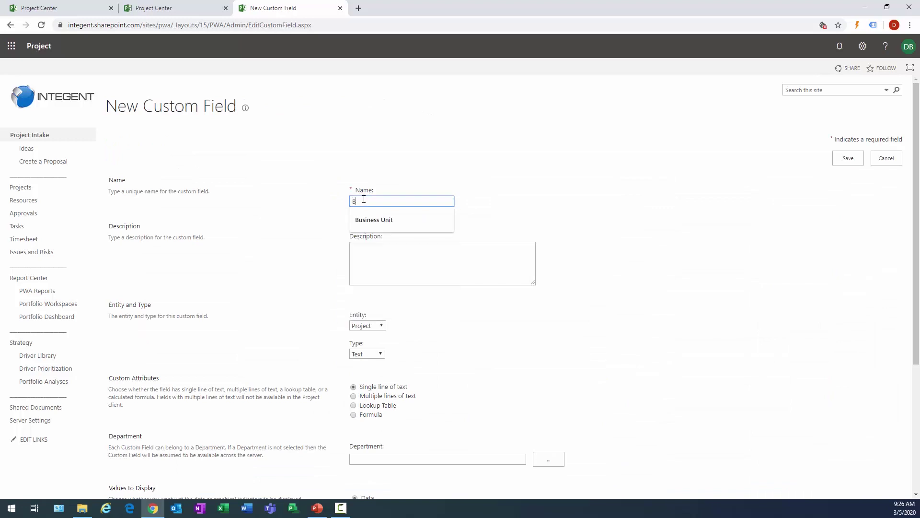
{"action": "type", "text": "usiness"}
{"action": "key", "text": "BackSpace"}
{"action": "key", "text": "BackSpace"}
{"action": "key", "text": "BackSpace"}
{"action": "key", "text": "BackSpace"}
{"action": "key", "text": "BackSpace"}
{"action": "key", "text": "BackSpace"}
{"action": "key", "text": "BackSpace"}
{"action": "key", "text": "BackSpace"}
{"action": "key", "text": "BackSpace"}
{"action": "type", "text": "SBU"}
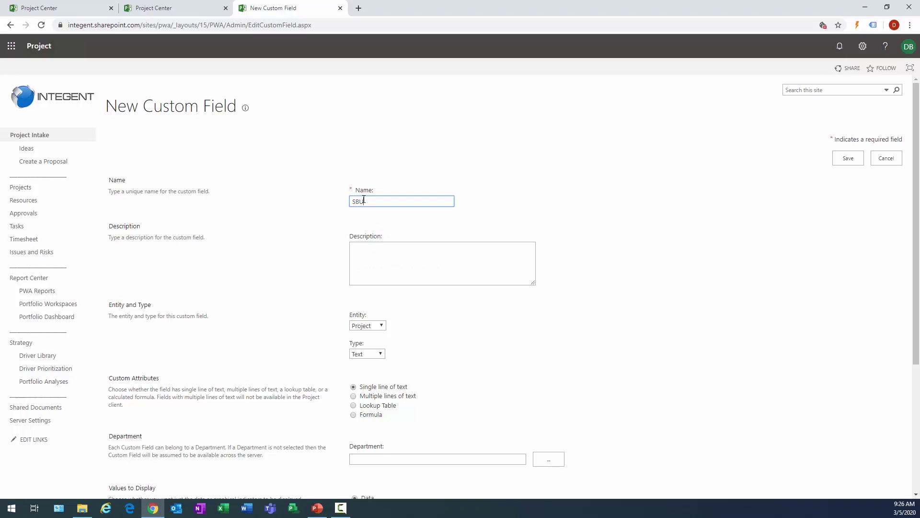
- Link the SBU field to the Business Unit lookup table and save it
{"action": "scroll", "coordinate": [314, 230], "scroll_direction": "down", "scroll_amount": 2}
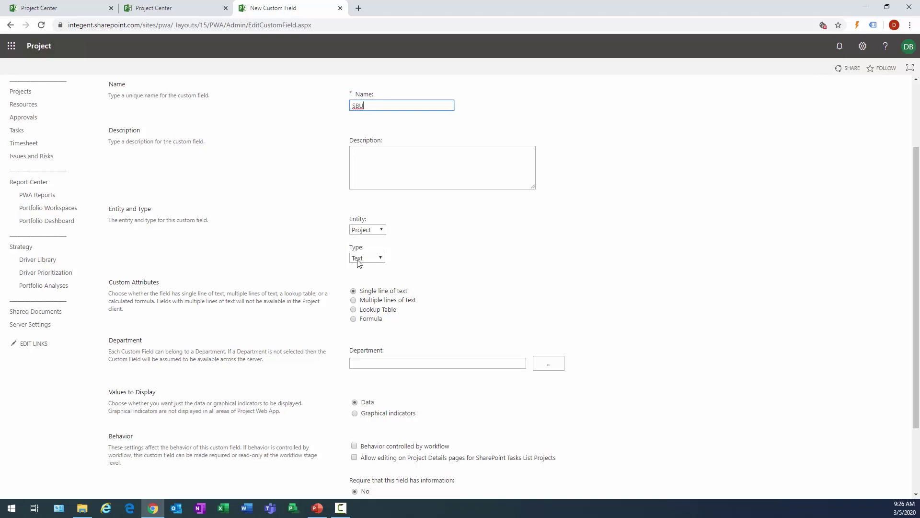
{"action": "scroll", "coordinate": [361, 262], "scroll_direction": "down", "scroll_amount": 2}
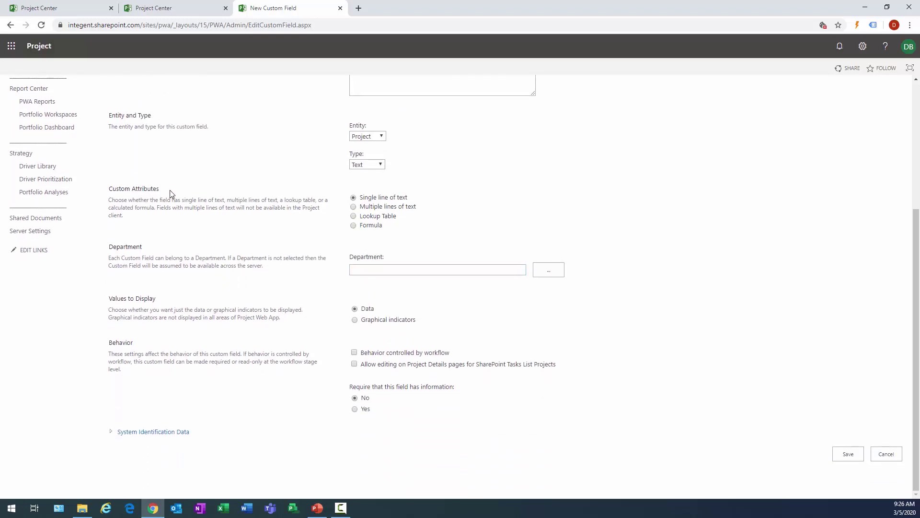
{"action": "left_click_drag", "start_coordinate": [169, 189], "coordinate": [109, 187]}
{"action": "left_click", "coordinate": [355, 217]}
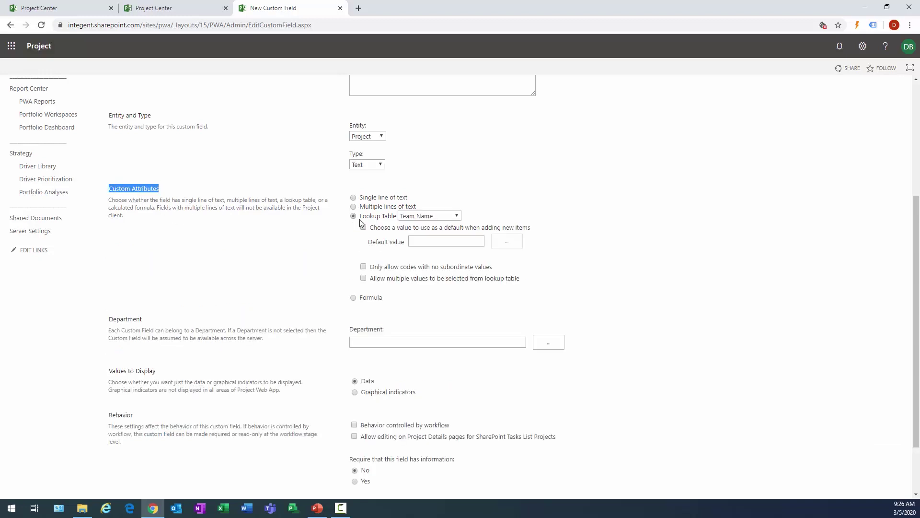
{"action": "left_click", "coordinate": [457, 217]}
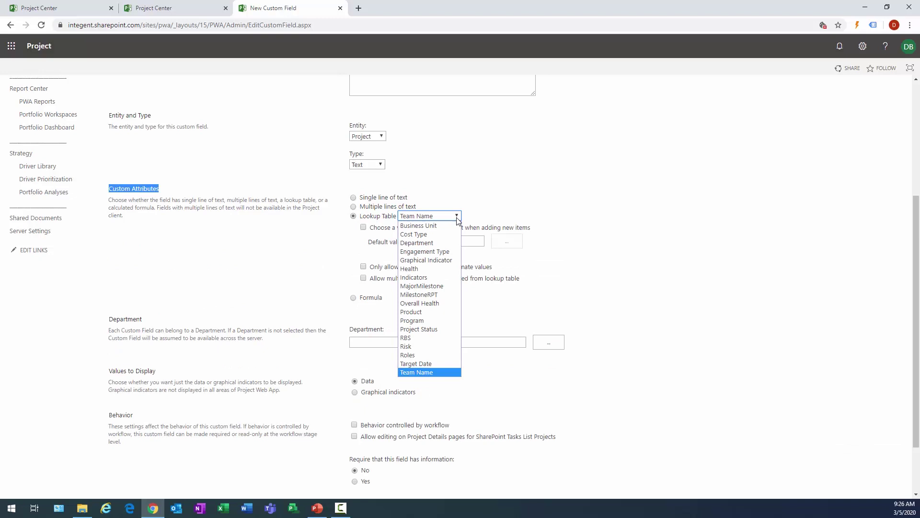
{"action": "left_click", "coordinate": [433, 227]}
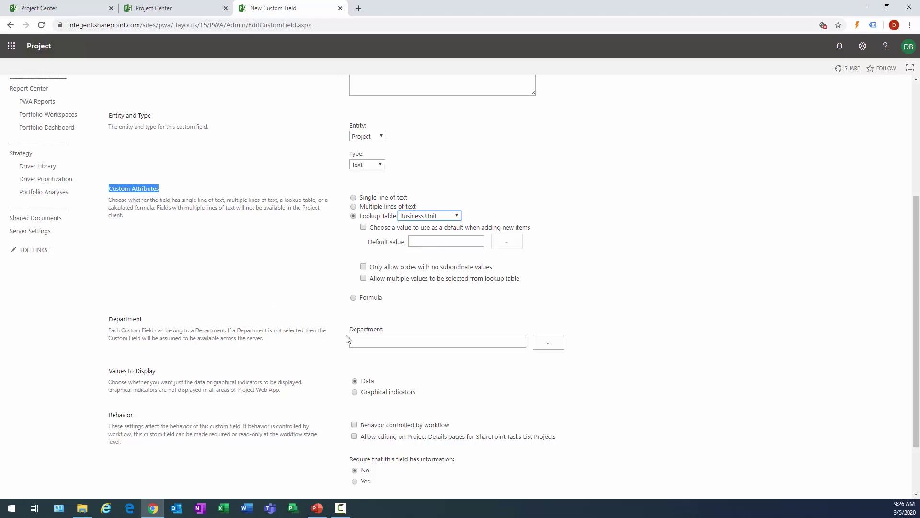
{"action": "scroll", "coordinate": [307, 384], "scroll_direction": "down", "scroll_amount": 2}
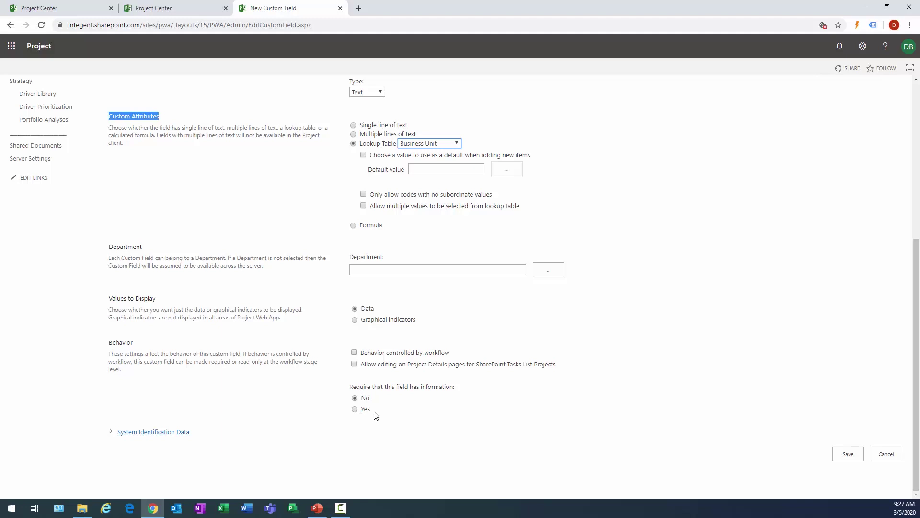
{"action": "left_click", "coordinate": [842, 457]}
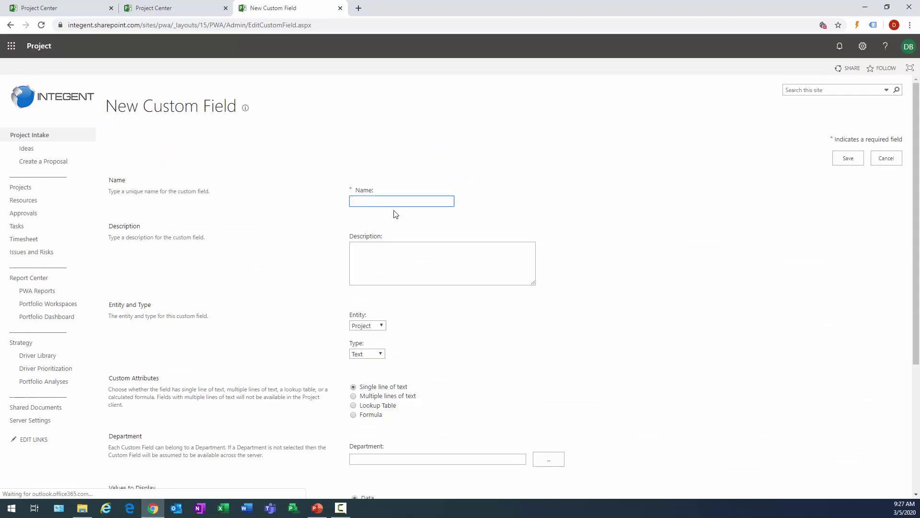
- Name the new custom field 'Overall Health'
{"action": "type", "text": "Overall He"}
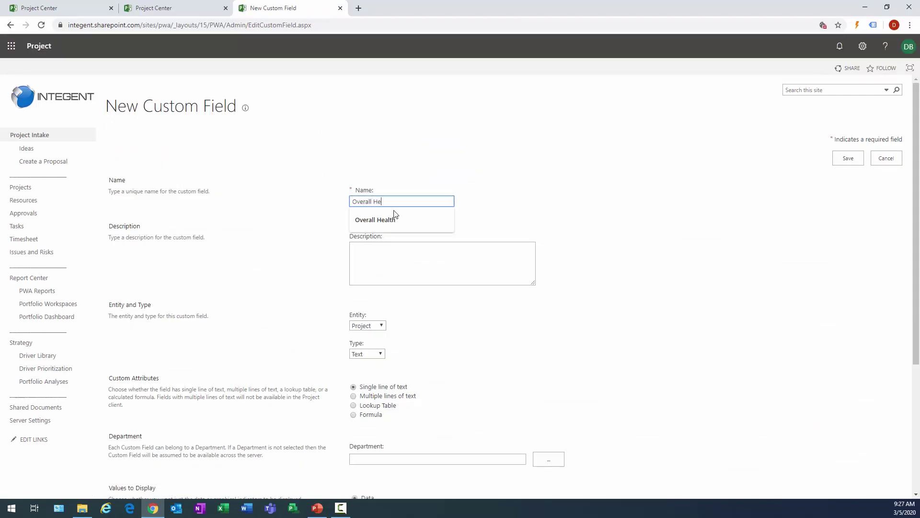
{"action": "type", "text": "alt"}
{"action": "left_click", "coordinate": [394, 216]}
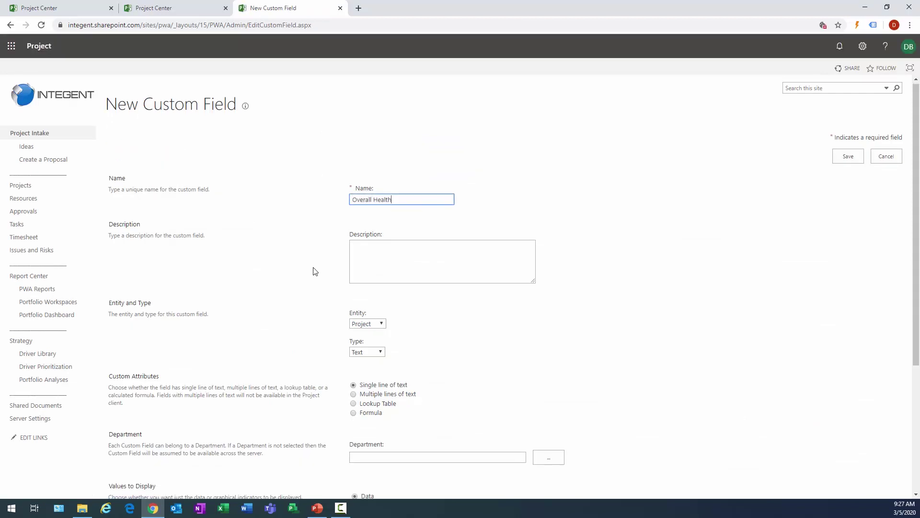
{"action": "scroll", "coordinate": [312, 269], "scroll_direction": "down", "scroll_amount": 2}
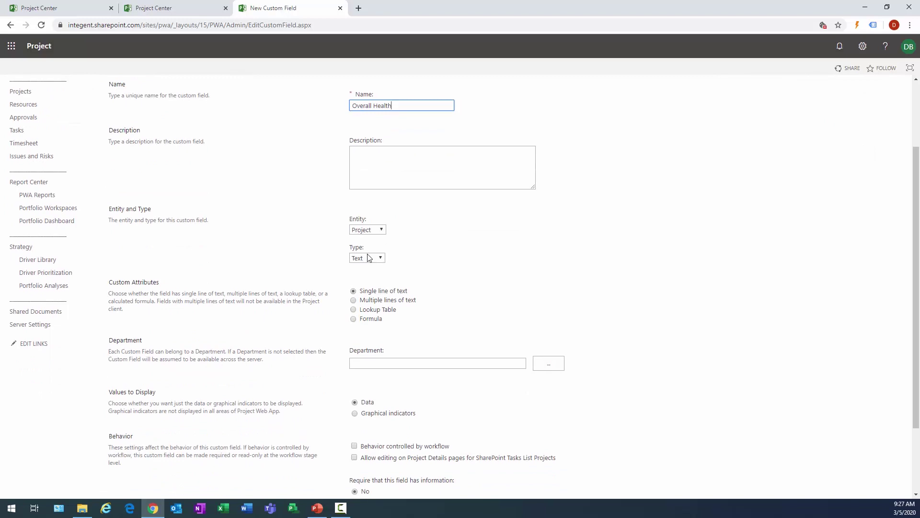
{"action": "scroll", "coordinate": [348, 261], "scroll_direction": "down", "scroll_amount": 1}
{"action": "scroll", "coordinate": [348, 261], "scroll_direction": "down", "scroll_amount": 2}
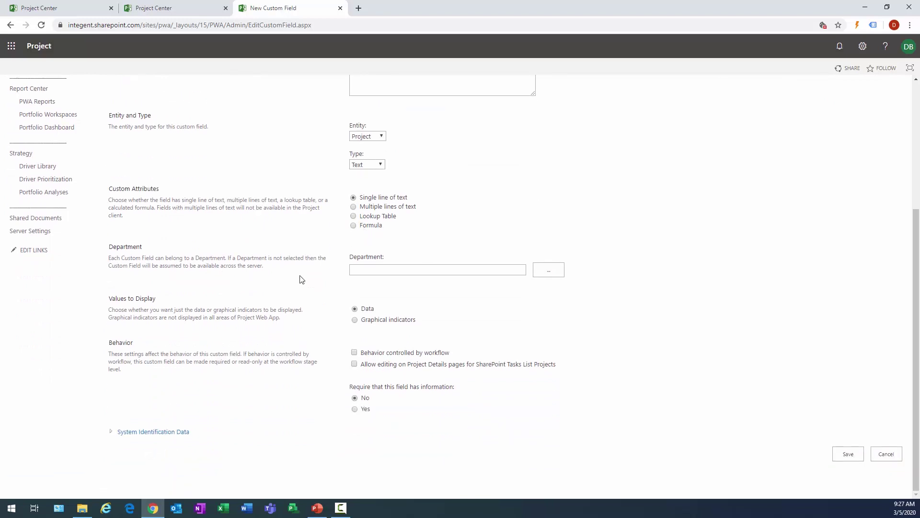
- Set the field to take its values from the Overall Health lookup table
{"action": "left_click", "coordinate": [354, 216]}
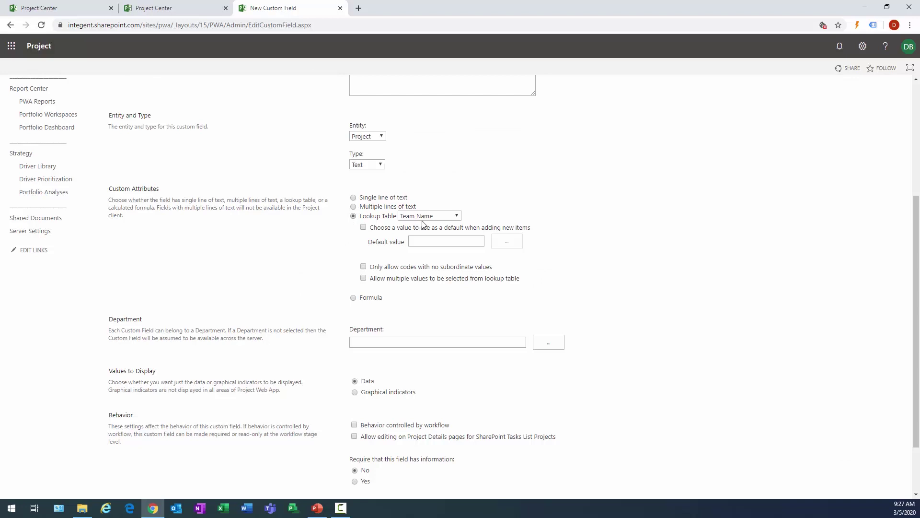
{"action": "left_click", "coordinate": [440, 218]}
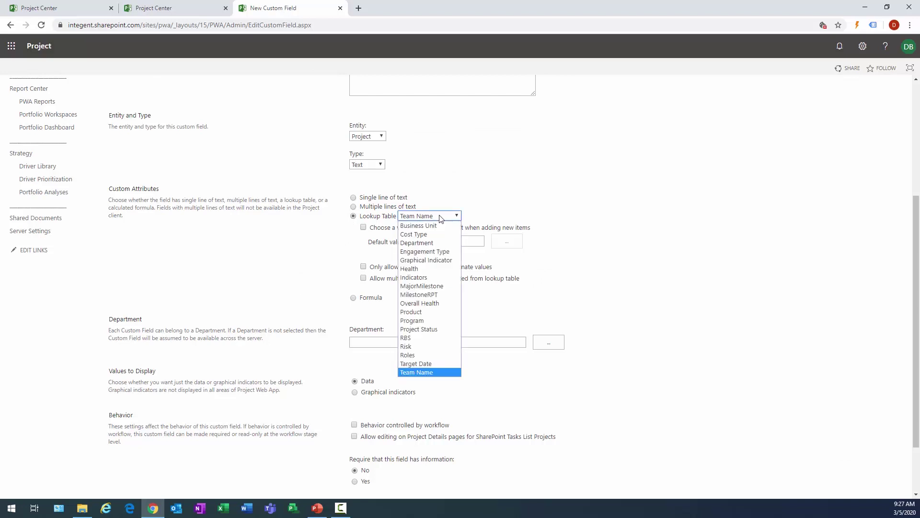
{"action": "left_click", "coordinate": [424, 303]}
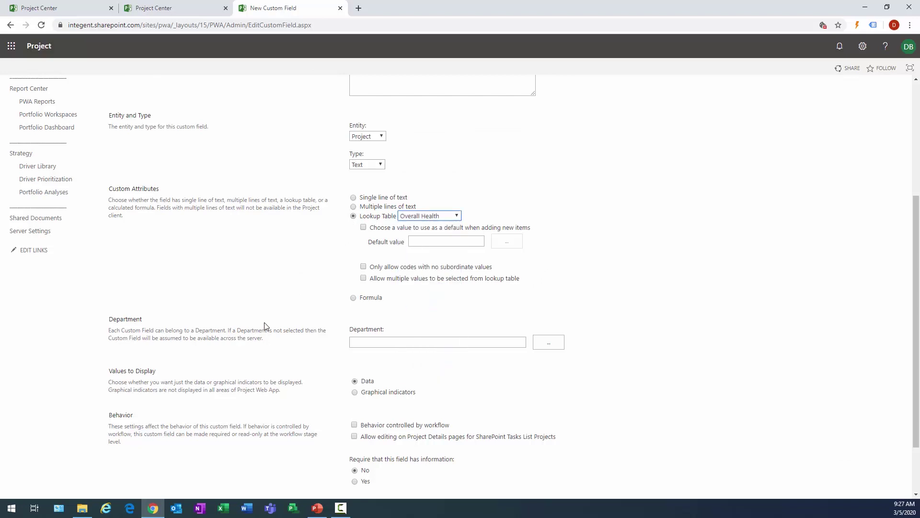
{"action": "scroll", "coordinate": [266, 326], "scroll_direction": "down", "scroll_amount": 2}
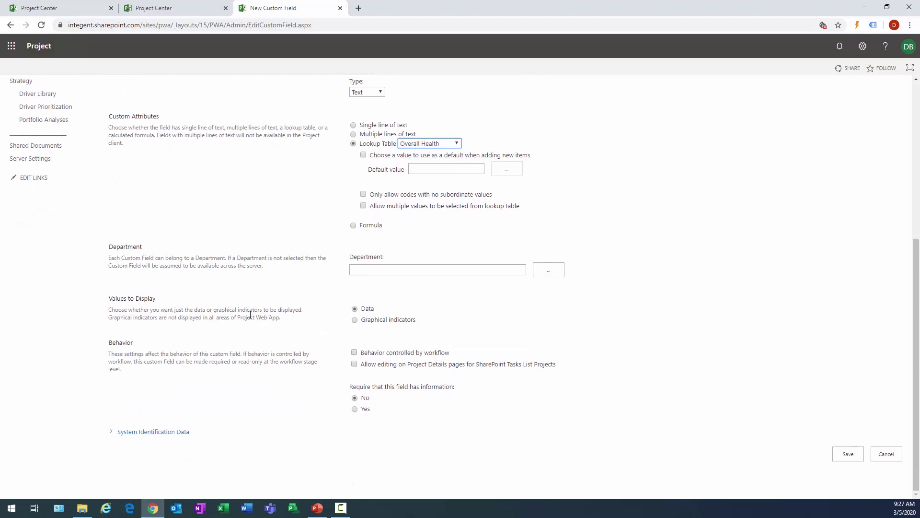
{"action": "left_click_drag", "start_coordinate": [160, 302], "coordinate": [106, 308]}
- Display the field as graphical indicators with three 'equals' test rows
{"action": "left_click", "coordinate": [107, 309]}
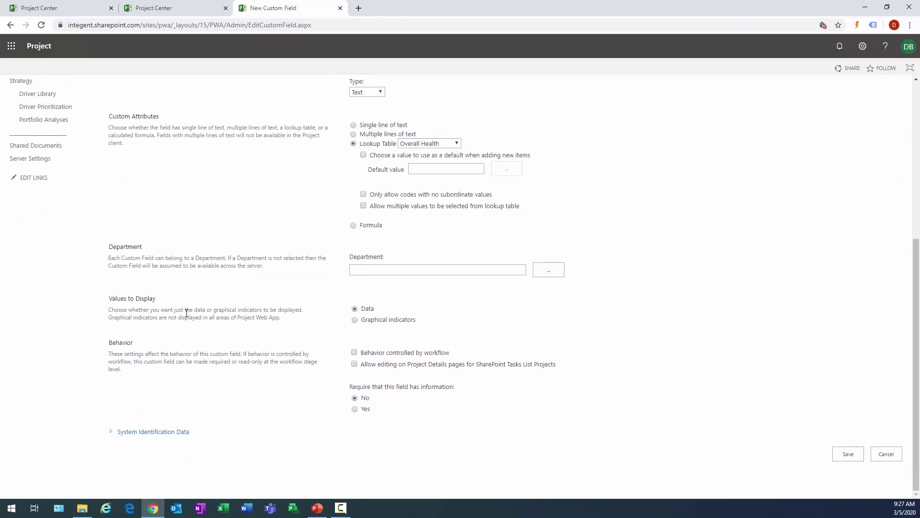
{"action": "left_click", "coordinate": [355, 320]}
{"action": "scroll", "coordinate": [288, 354], "scroll_direction": "down", "scroll_amount": 2}
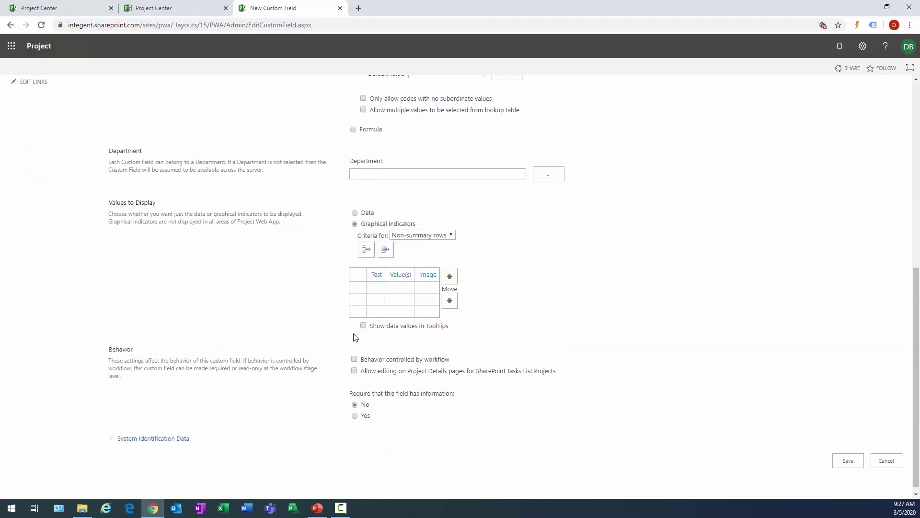
{"action": "left_click", "coordinate": [378, 287]}
{"action": "left_click", "coordinate": [382, 289]}
{"action": "left_click", "coordinate": [383, 307]}
{"action": "left_click", "coordinate": [389, 300]}
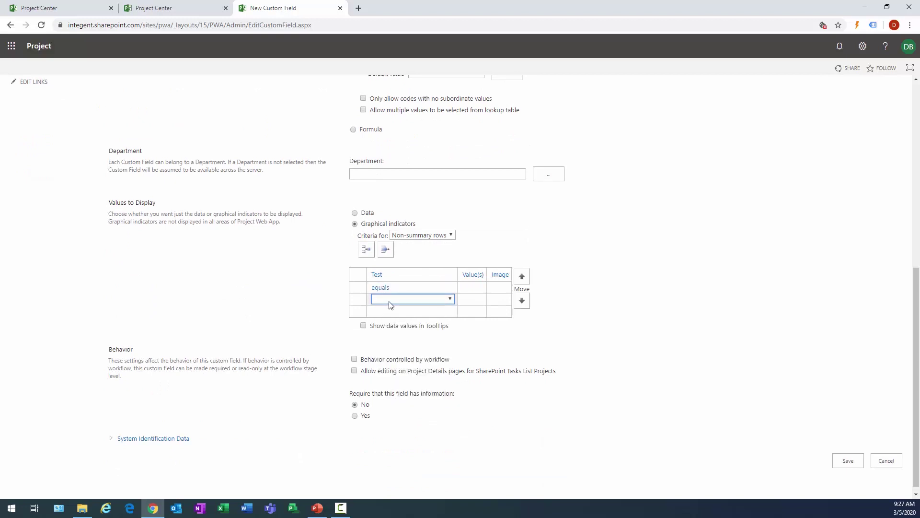
{"action": "left_click", "coordinate": [389, 300]}
{"action": "left_click", "coordinate": [391, 317]}
{"action": "left_click", "coordinate": [391, 317]}
{"action": "left_click", "coordinate": [391, 314]}
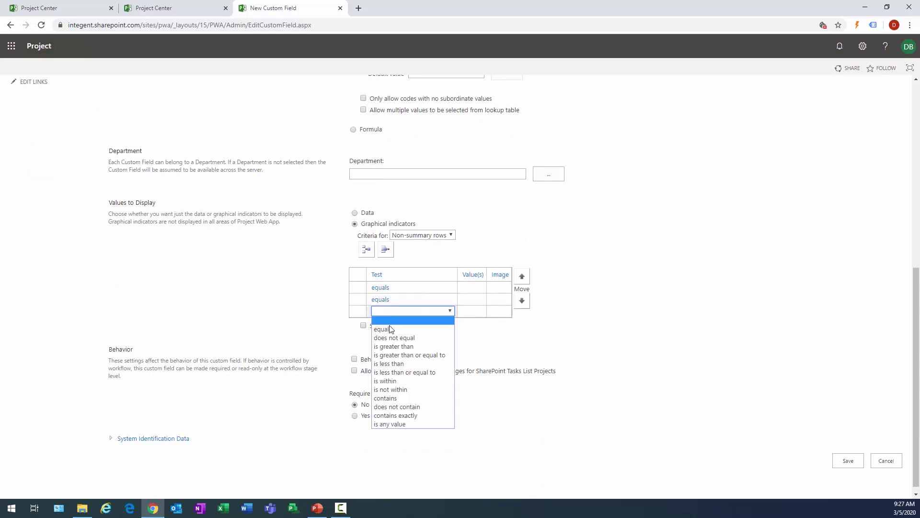
{"action": "left_click", "coordinate": [390, 321]}
- Enter Green, Yellow and Red values and assign matching green, yellow and red circles
{"action": "left_click", "coordinate": [468, 291]}
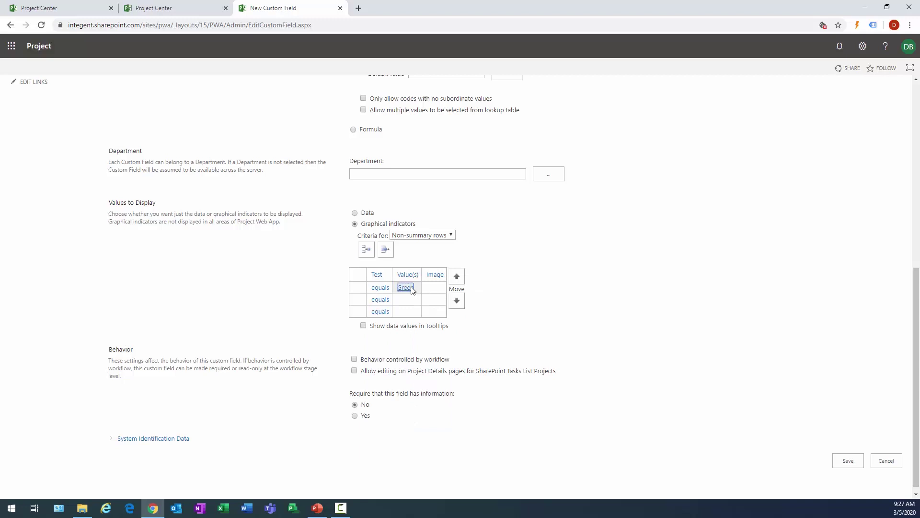
{"action": "key", "text": "Return"}
{"action": "key", "text": "Return"}
{"action": "type", "text": "Red"}
{"action": "left_click", "coordinate": [434, 287]}
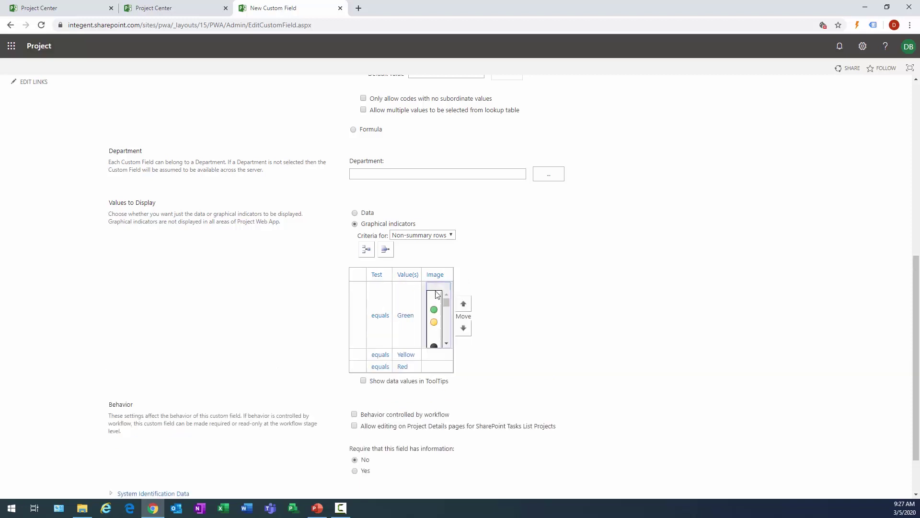
{"action": "left_click", "coordinate": [434, 310]}
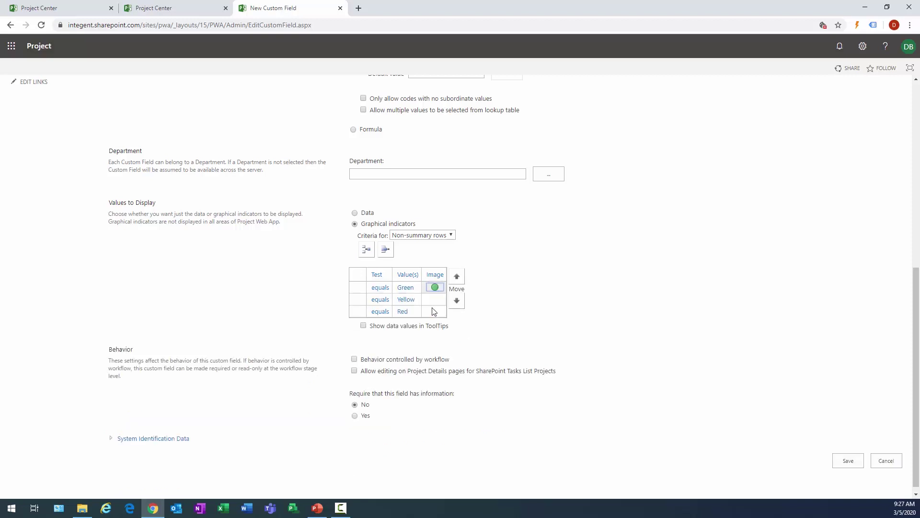
{"action": "left_click", "coordinate": [434, 300]}
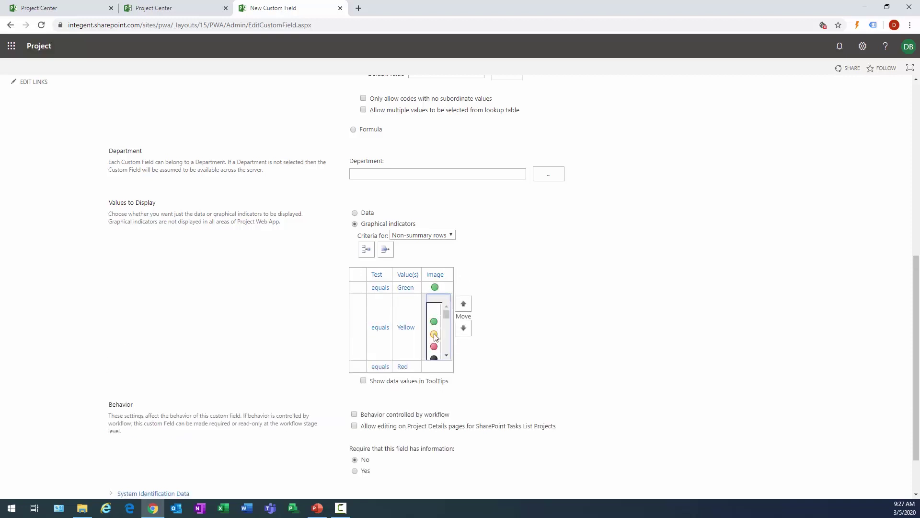
{"action": "left_click", "coordinate": [436, 327]}
{"action": "left_click", "coordinate": [432, 315]}
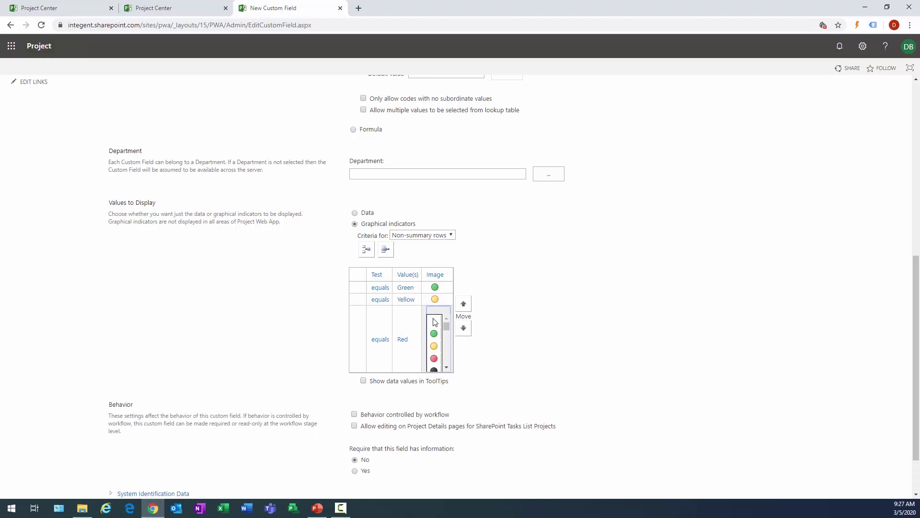
{"action": "left_click", "coordinate": [435, 357]}
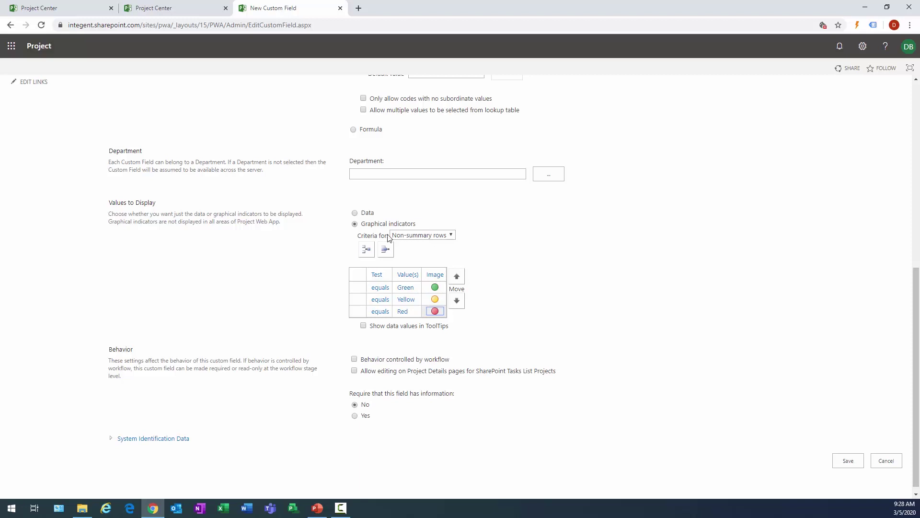
- Apply the criteria to project summary rows and save the Overall Health field
{"action": "left_click", "coordinate": [441, 237]}
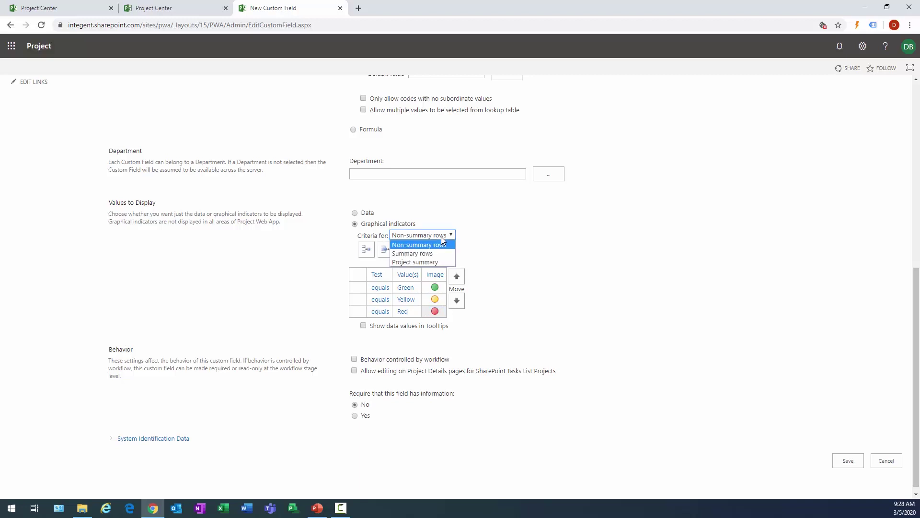
{"action": "left_click", "coordinate": [434, 263]}
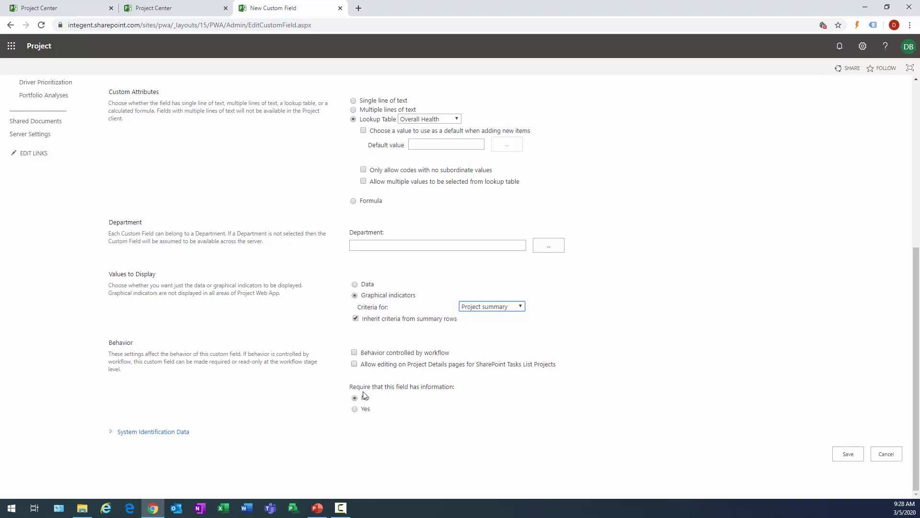
{"action": "left_click", "coordinate": [847, 455]}
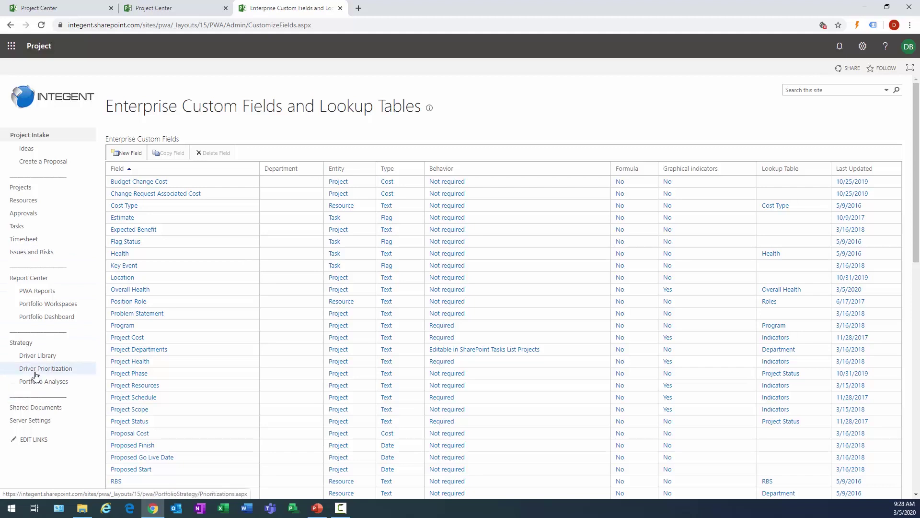
- Go to PWA Settings > Manage Views and collapse the Project views group
{"action": "left_click", "coordinate": [35, 421]}
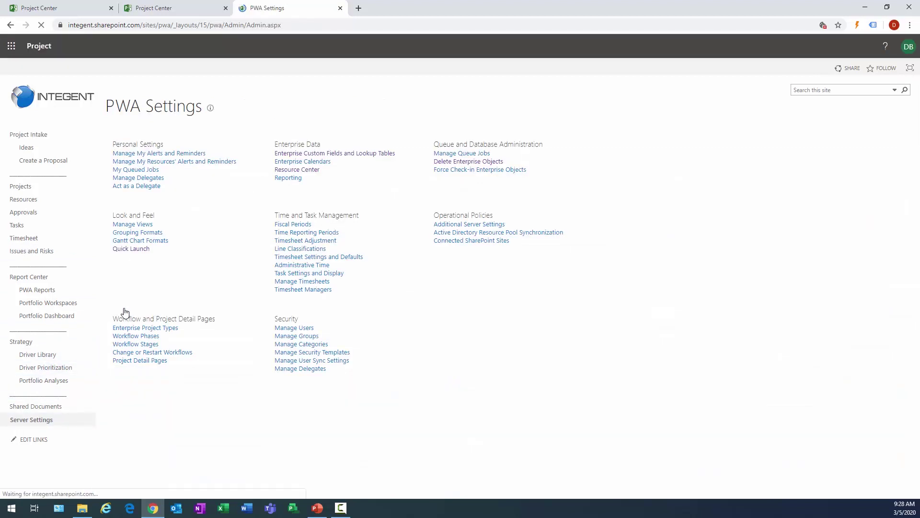
{"action": "left_click", "coordinate": [132, 225]}
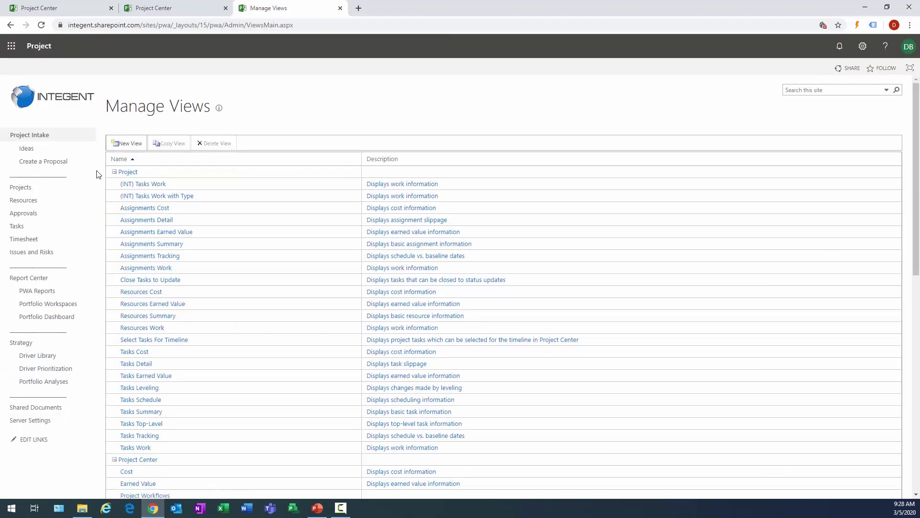
{"action": "left_click", "coordinate": [115, 173]}
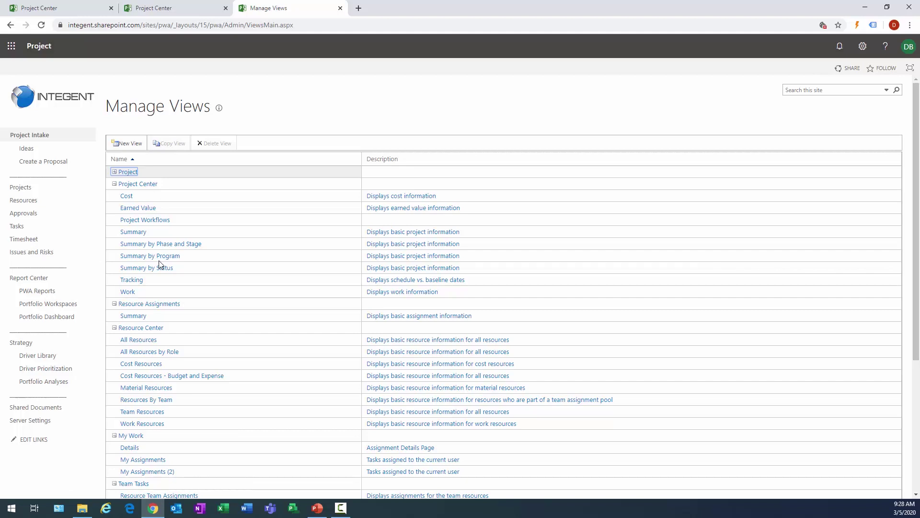
- Select Summary by Program as the Project Center view to copy
{"action": "left_click", "coordinate": [110, 255]}
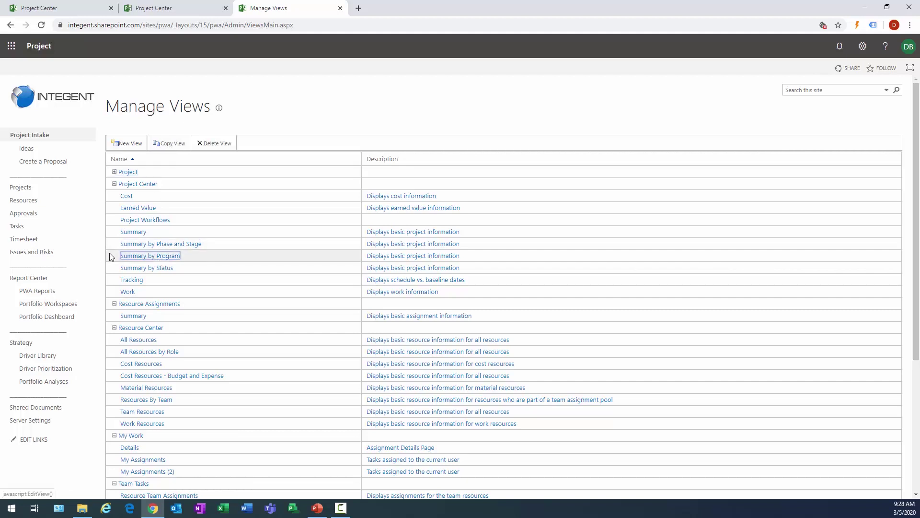
{"action": "left_click", "coordinate": [110, 269]}
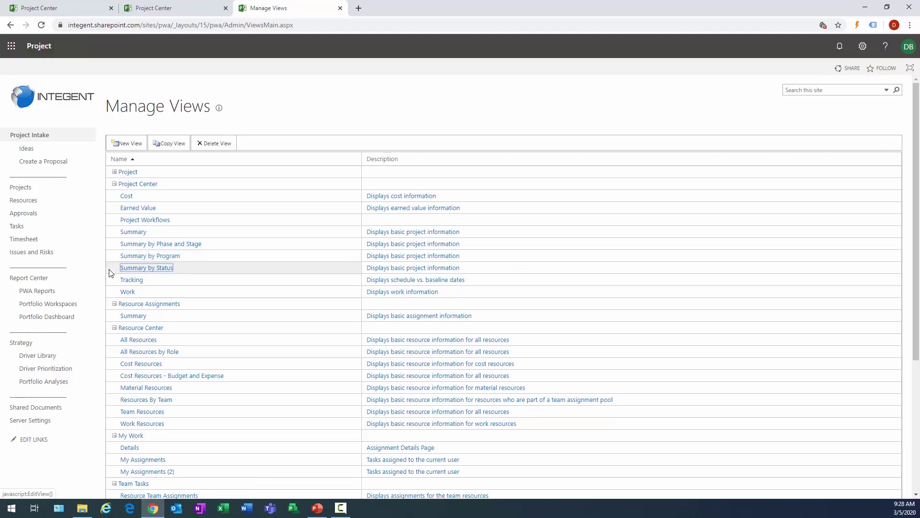
{"action": "left_click", "coordinate": [111, 257]}
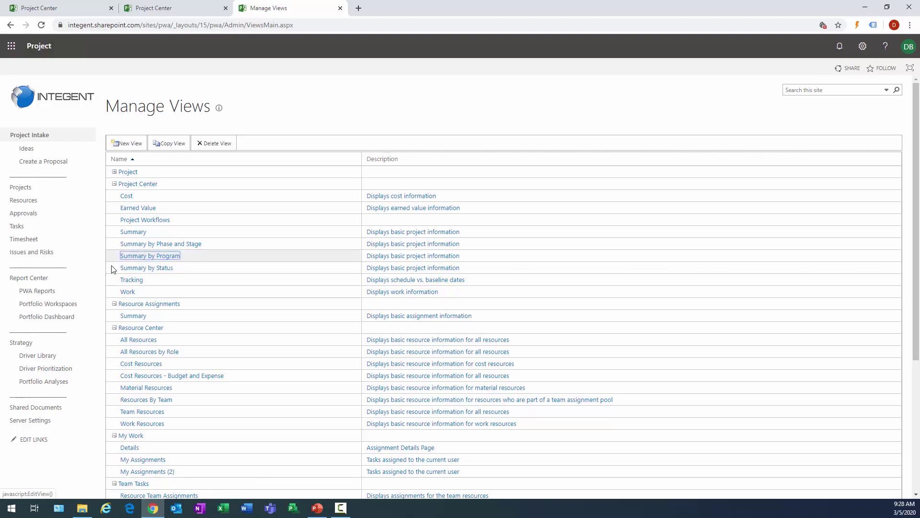
{"action": "left_click", "coordinate": [112, 270]}
{"action": "left_click", "coordinate": [113, 257]}
{"action": "left_click", "coordinate": [112, 244]}
{"action": "left_click", "coordinate": [111, 257]}
{"action": "left_click", "coordinate": [112, 268]}
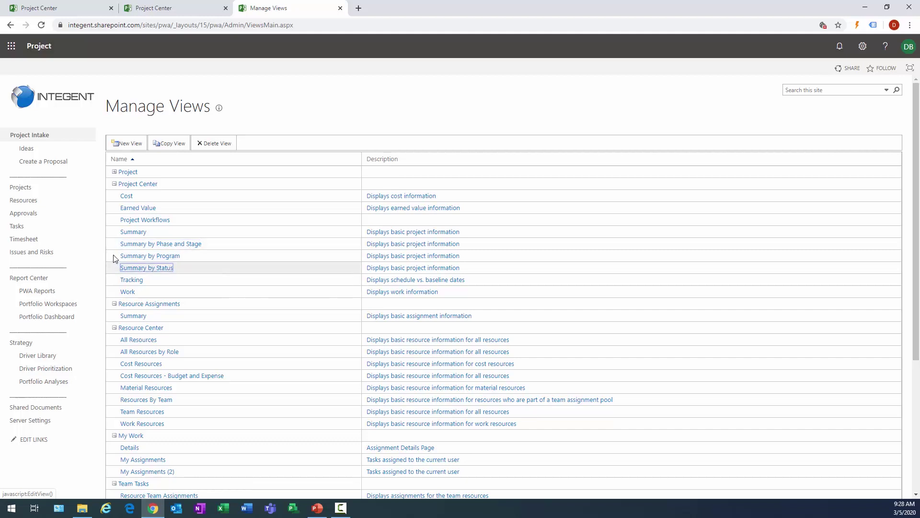
{"action": "left_click", "coordinate": [115, 258]}
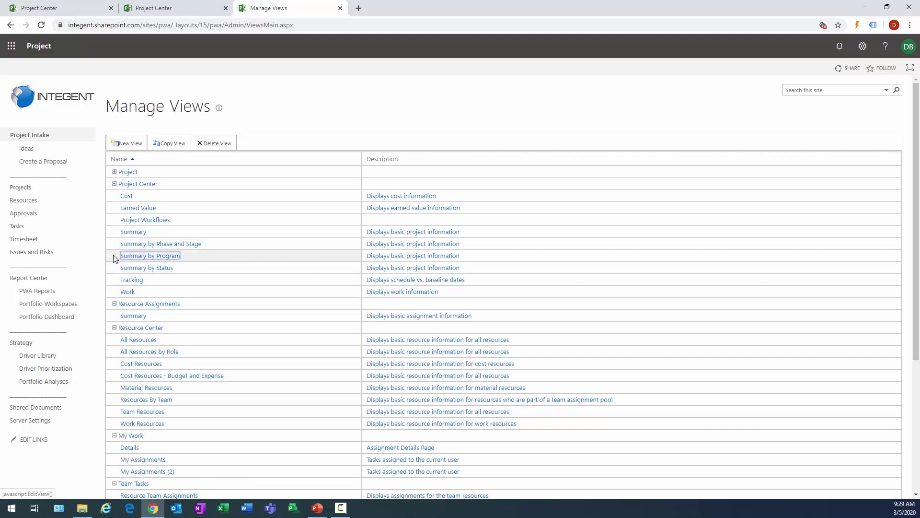
- Copy Summary by Program, rename the copy 'Summary by Business Unit', and confirm
{"action": "left_click", "coordinate": [163, 143]}
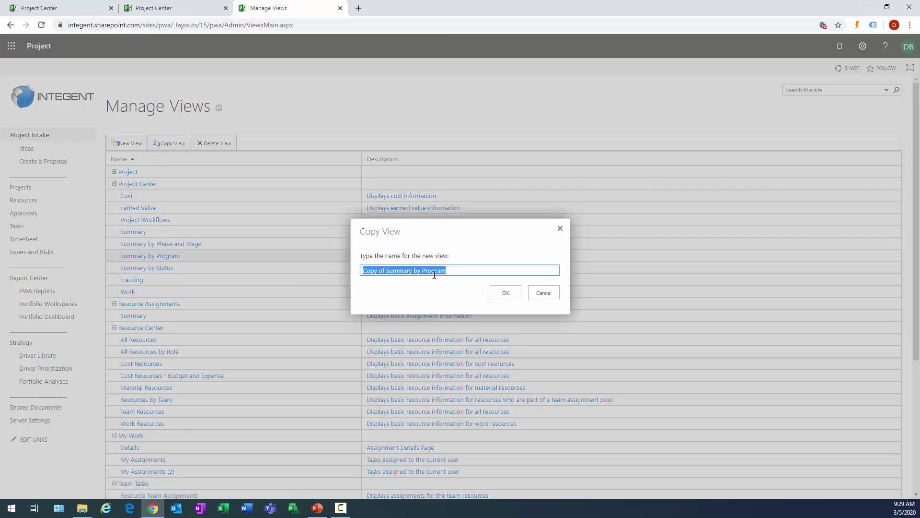
{"action": "left_click", "coordinate": [378, 272]}
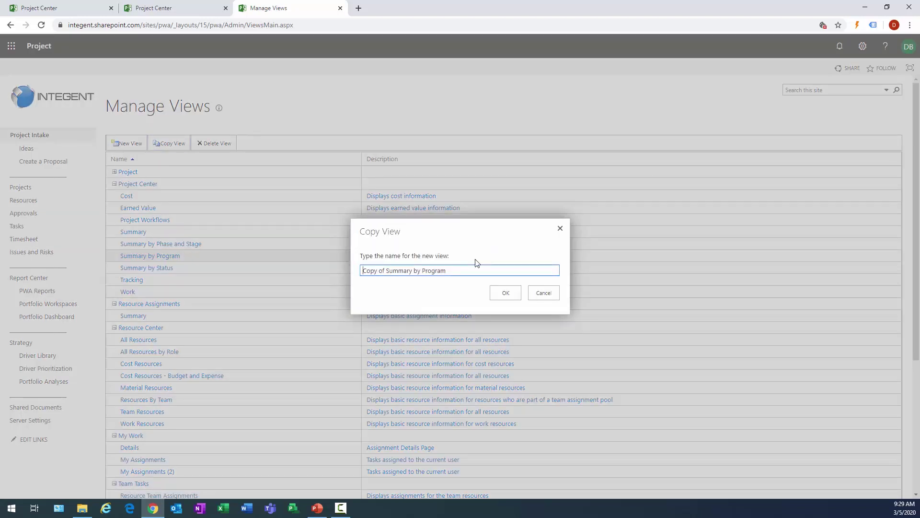
{"action": "key", "text": "ctrl+shift+Right"}
{"action": "key", "text": "ctrl+shift+Right"}
{"action": "key", "text": "Delete"}
{"action": "key", "text": "End"}
{"action": "key", "text": "ctrl+shift+Left"}
{"action": "type", "text": "Bu"}
{"action": "left_click", "coordinate": [503, 292]}
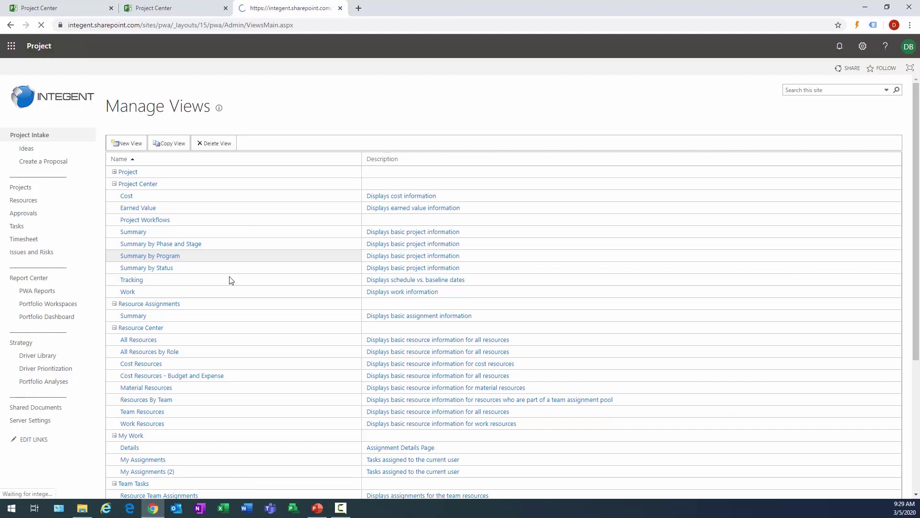
{"action": "scroll", "coordinate": [230, 269], "scroll_direction": "down", "scroll_amount": 7}
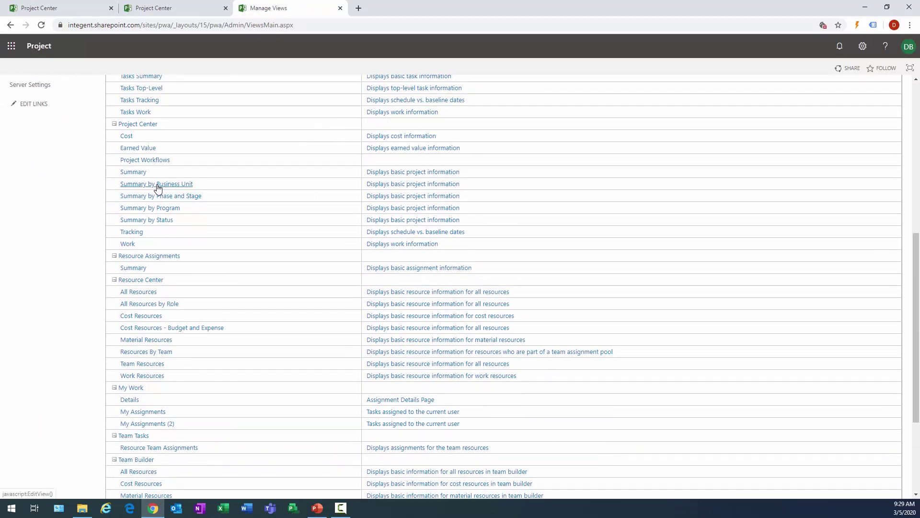
- Edit the Summary by Business Unit view and remove the Project Health, Project Cost and Project Sched fields
{"action": "left_click", "coordinate": [158, 184]}
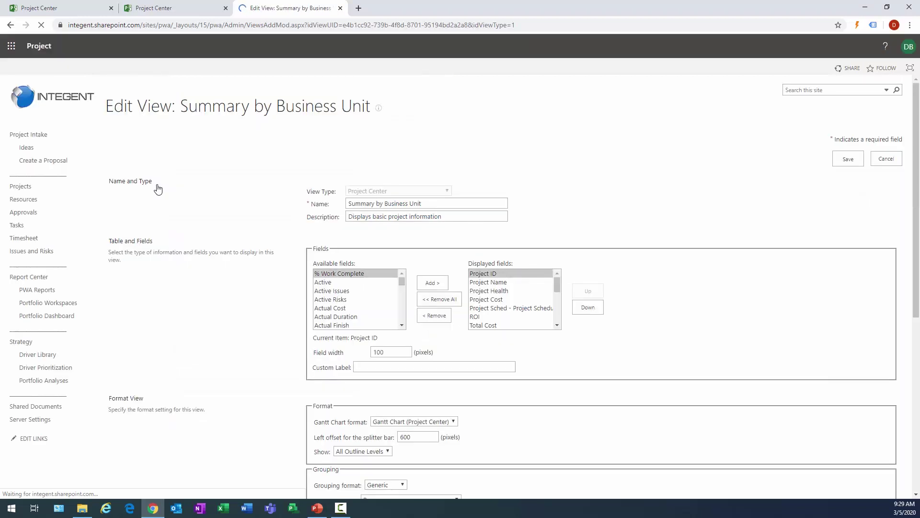
{"action": "mouse_move", "coordinate": [556, 286]}
{"action": "left_mouse_down"}
{"action": "mouse_move", "coordinate": [556, 325]}
{"action": "mouse_move", "coordinate": [556, 286]}
{"action": "left_mouse_up"}
{"action": "left_click", "coordinate": [495, 284]}
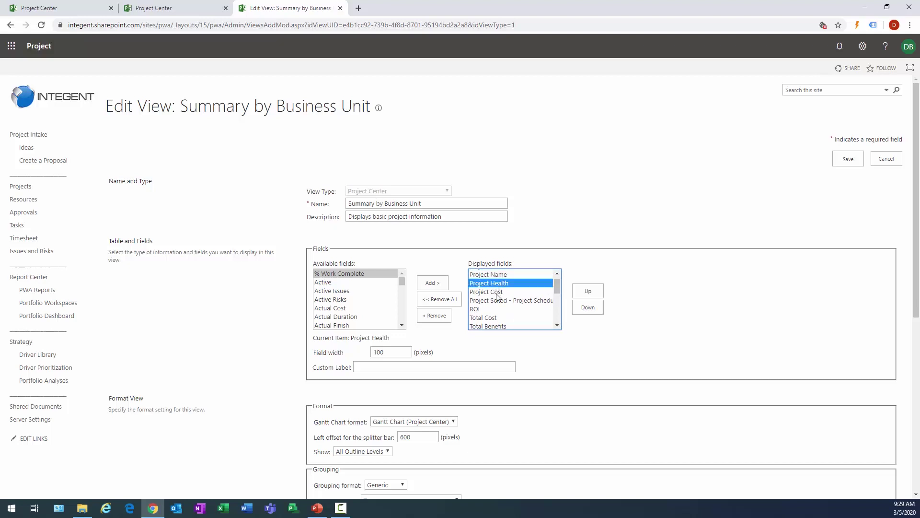
{"action": "left_click", "coordinate": [496, 294], "text": "shift"}
{"action": "left_click", "coordinate": [498, 301], "text": "shift"}
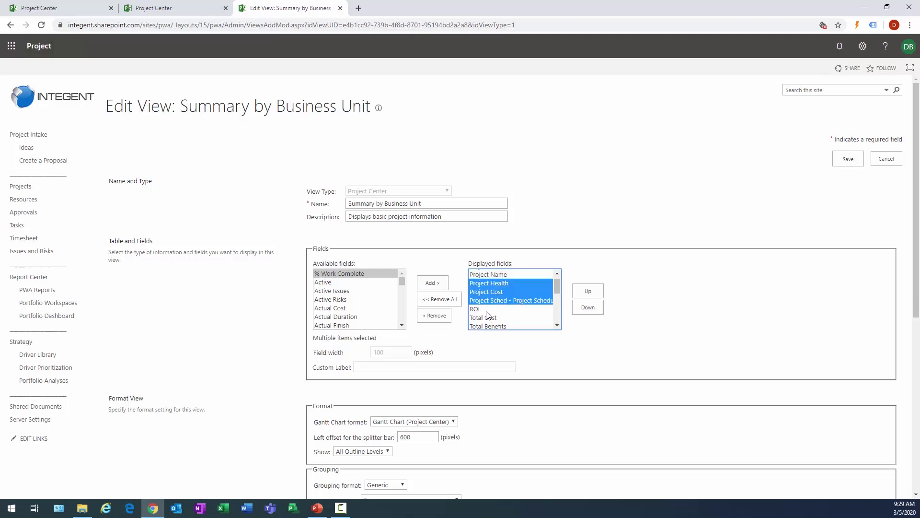
{"action": "left_click", "coordinate": [438, 316]}
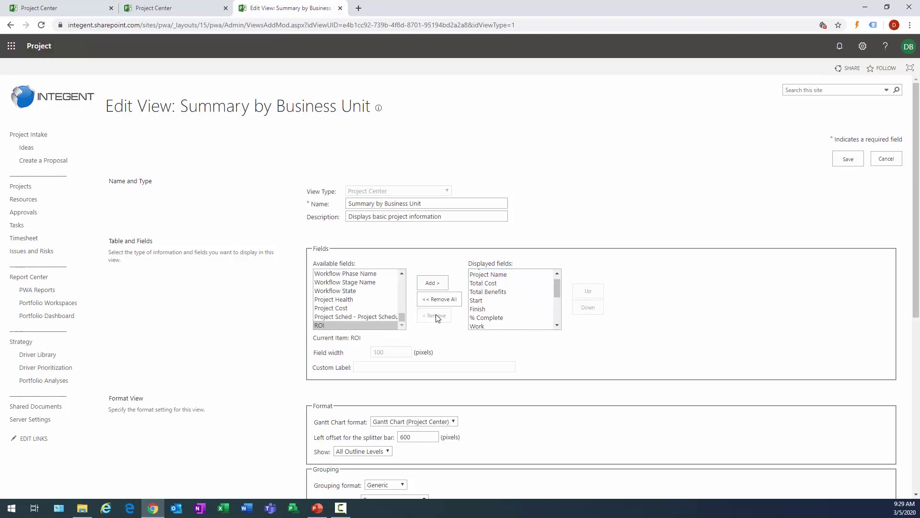
- Add Overall Health to the view's displayed fields
{"action": "left_click", "coordinate": [341, 300]}
{"action": "key", "text": "o"}
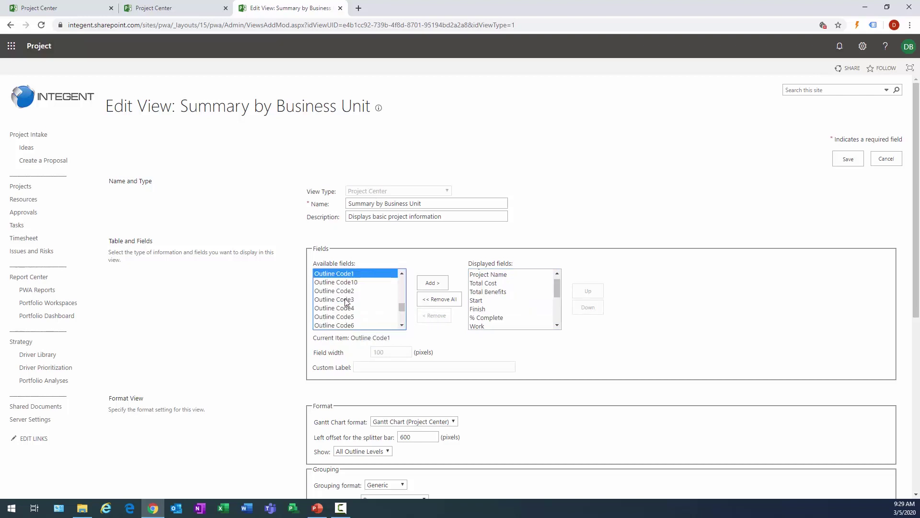
{"action": "scroll", "coordinate": [404, 309], "scroll_direction": "down", "scroll_amount": 5}
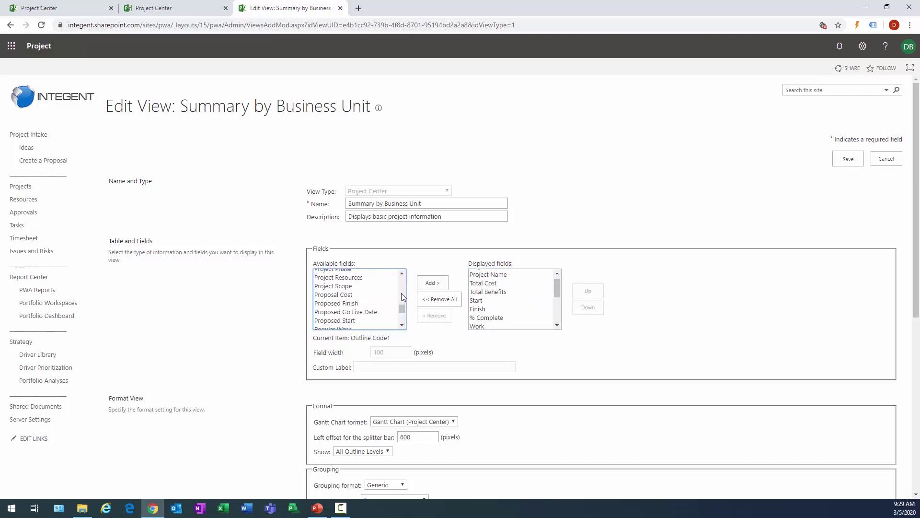
{"action": "scroll", "coordinate": [403, 297], "scroll_direction": "up", "scroll_amount": 3}
{"action": "left_click", "coordinate": [401, 273]}
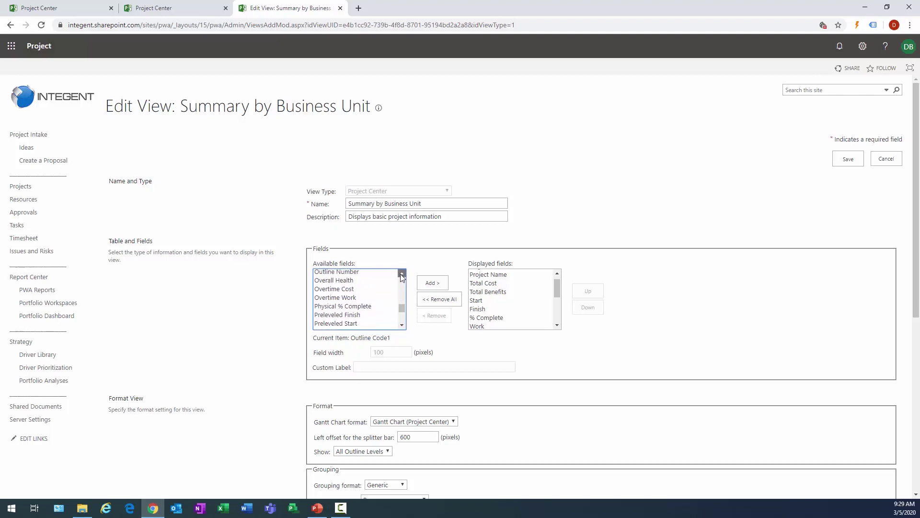
{"action": "left_click", "coordinate": [356, 306]}
{"action": "left_click", "coordinate": [419, 286]}
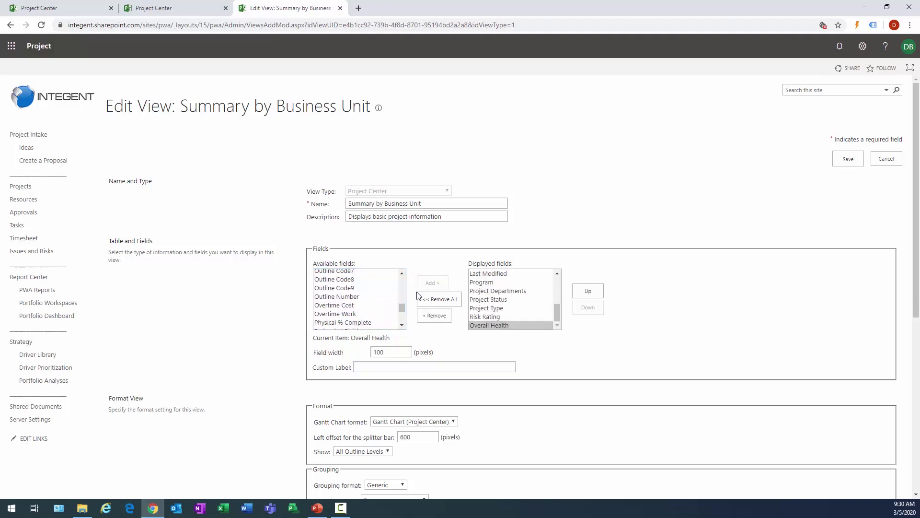
- Move Overall Health up the field order so it sits right after Project Name
{"action": "left_click", "coordinate": [581, 291]}
{"action": "left_click", "coordinate": [582, 291]}
{"action": "left_click", "coordinate": [581, 291]}
{"action": "left_click", "coordinate": [582, 291]}
{"action": "left_click", "coordinate": [581, 291]}
{"action": "left_click", "coordinate": [581, 291]}
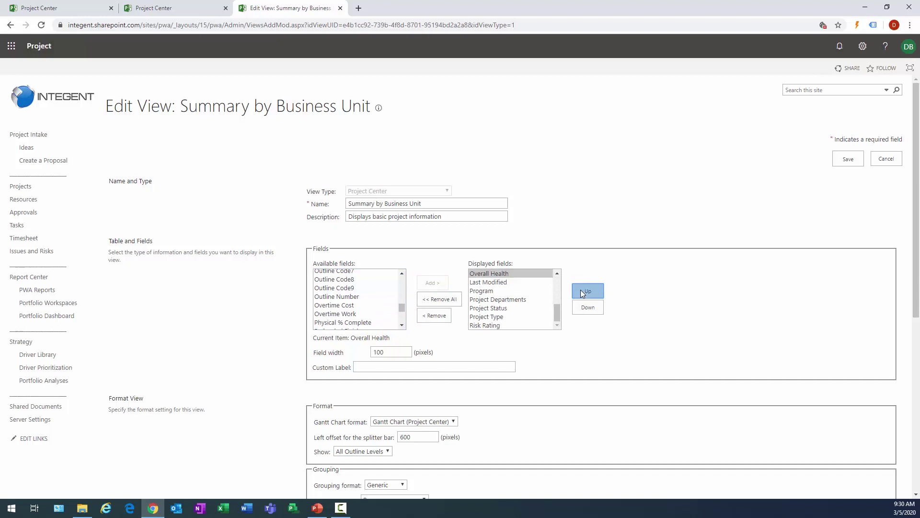
{"action": "left_click", "coordinate": [582, 291]}
{"action": "left_click", "coordinate": [581, 291]}
{"action": "left_click", "coordinate": [581, 291]}
{"action": "left_click", "coordinate": [581, 291]}
{"action": "left_click_drag", "start_coordinate": [558, 300], "coordinate": [558, 291]}
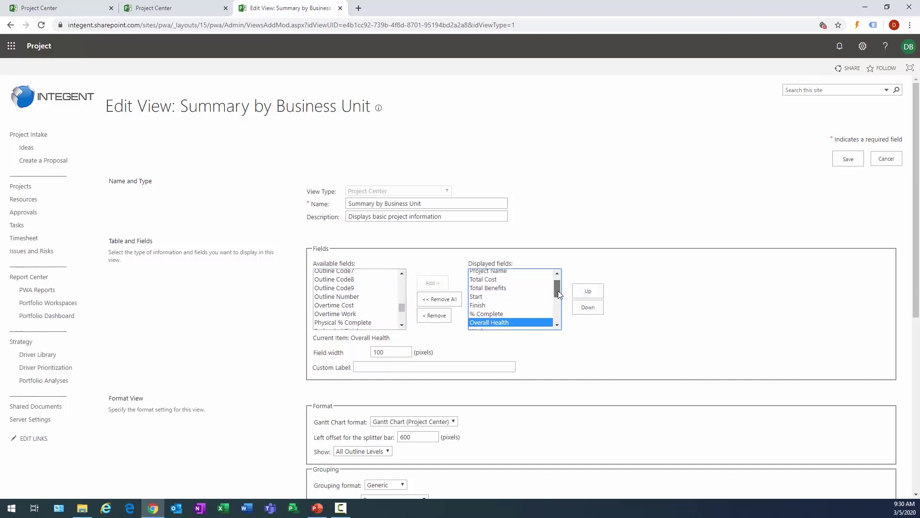
{"action": "left_click", "coordinate": [580, 293]}
{"action": "left_click", "coordinate": [580, 293]}
{"action": "left_click", "coordinate": [580, 293]}
{"action": "left_click", "coordinate": [580, 295]}
{"action": "left_click", "coordinate": [580, 295]}
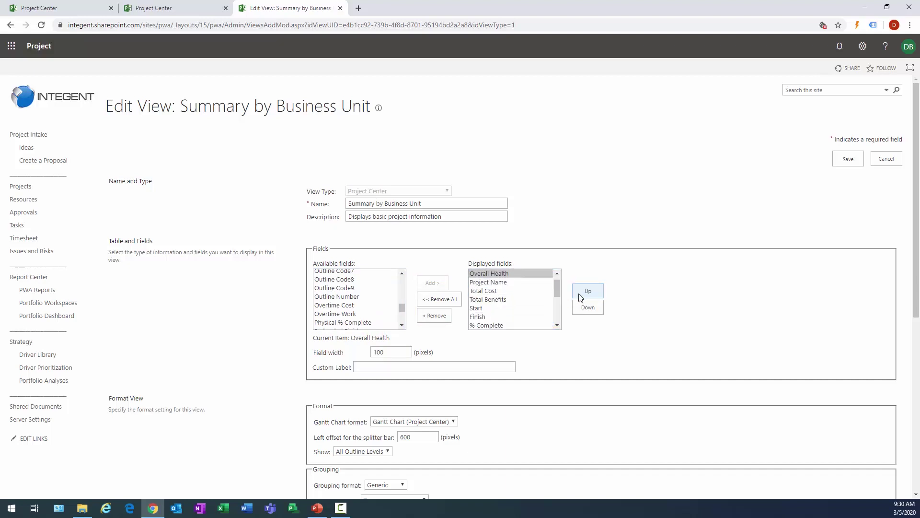
{"action": "left_click", "coordinate": [586, 307]}
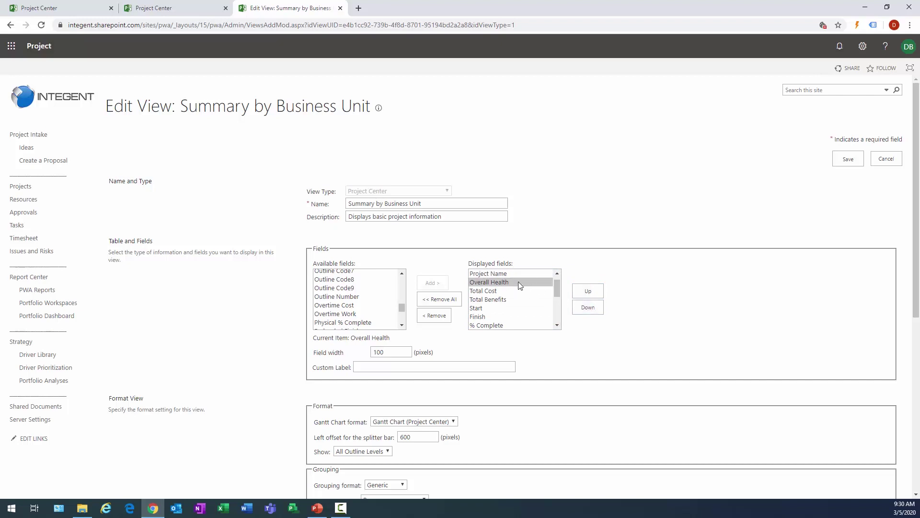
- Add the SBU field to the displayed fields
{"action": "left_click", "coordinate": [339, 304]}
{"action": "key", "text": "Home"}
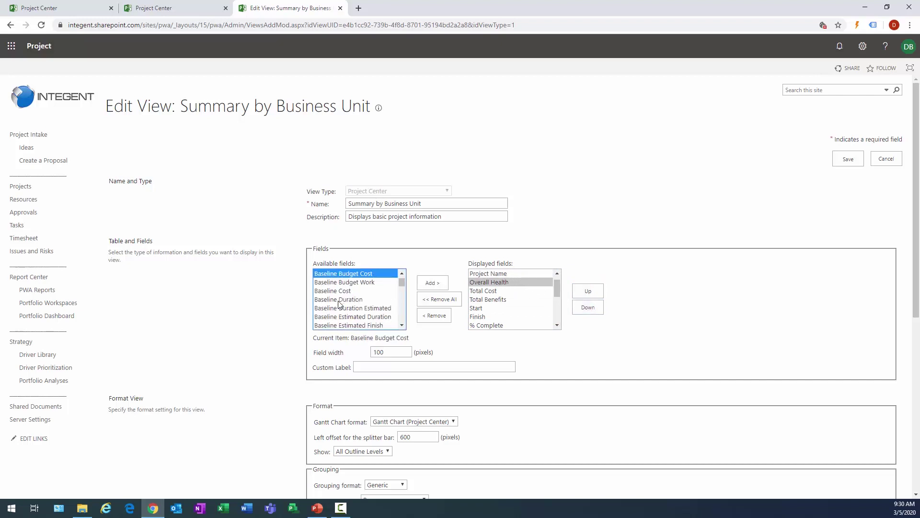
{"action": "key", "text": "d"}
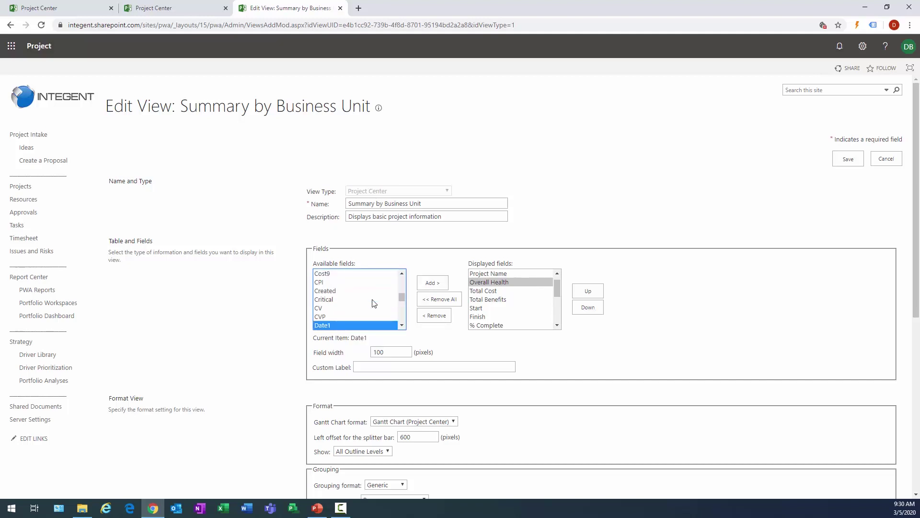
{"action": "key", "text": "s"}
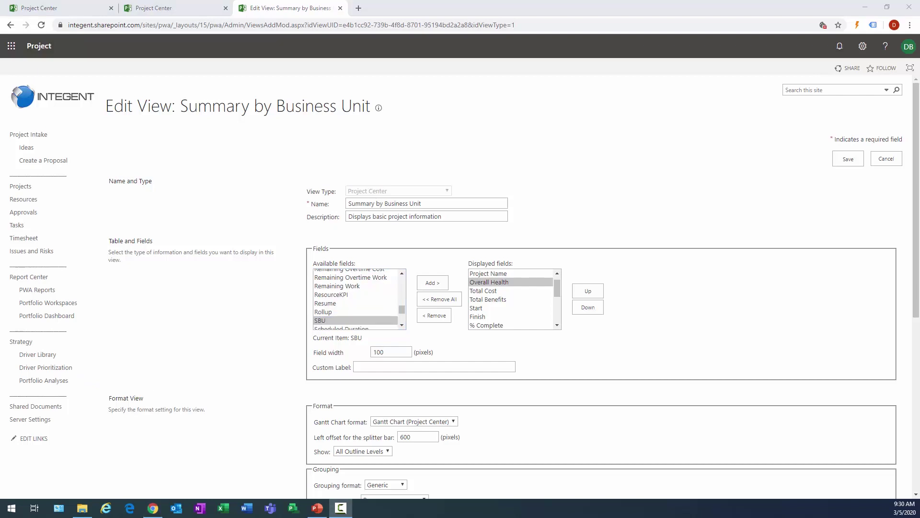
{"action": "left_click", "coordinate": [429, 283]}
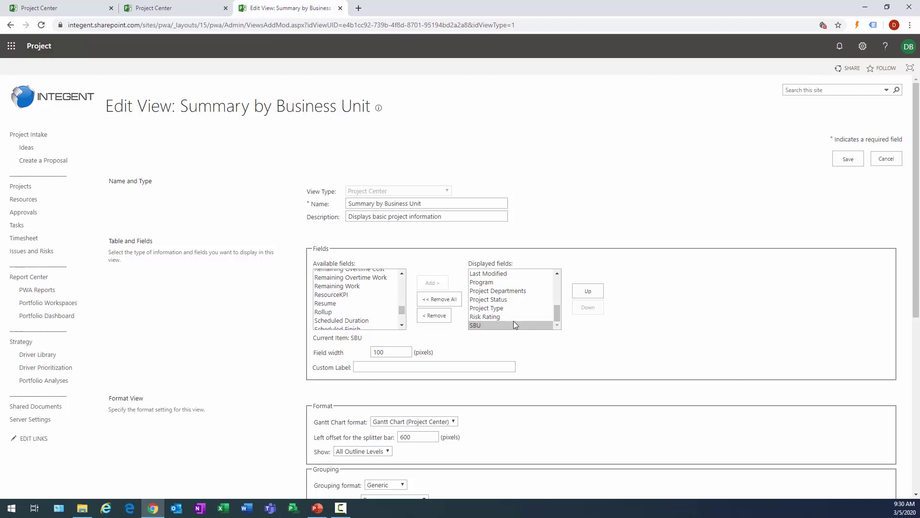
- Set Group first by to SBU and save the Summary by Business Unit view
{"action": "scroll", "coordinate": [520, 351], "scroll_direction": "down", "scroll_amount": 4}
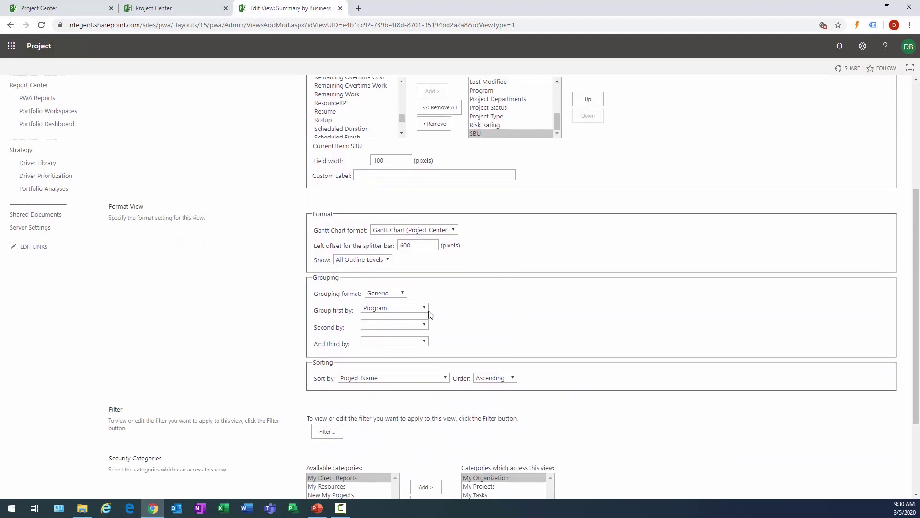
{"action": "left_click", "coordinate": [425, 309]}
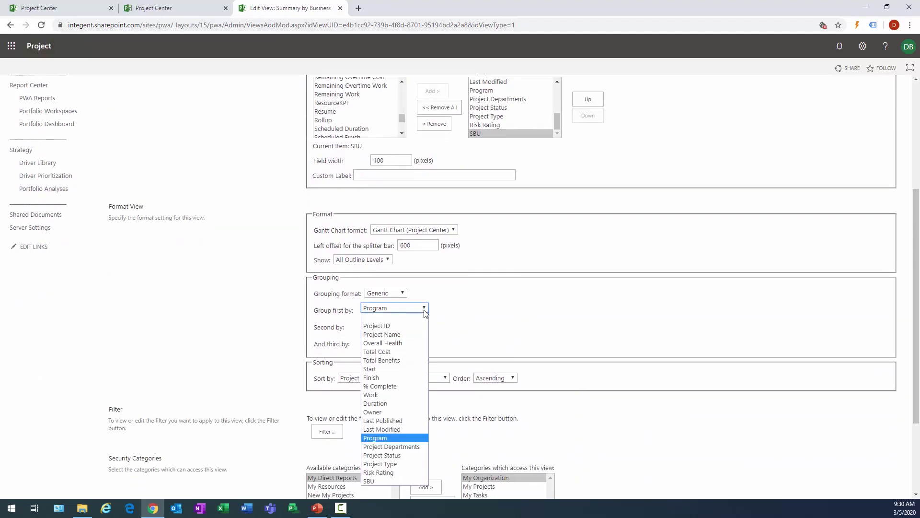
{"action": "left_click", "coordinate": [378, 481]}
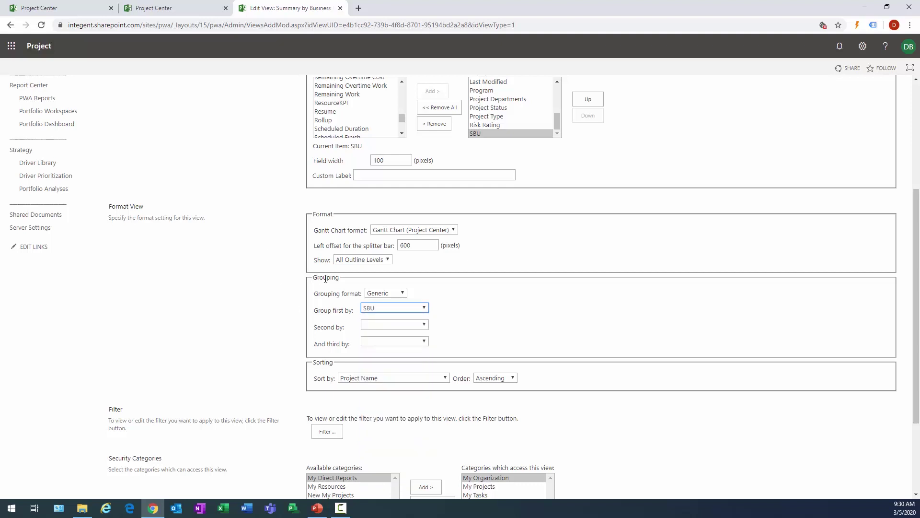
{"action": "scroll", "coordinate": [759, 276], "scroll_direction": "up", "scroll_amount": 2}
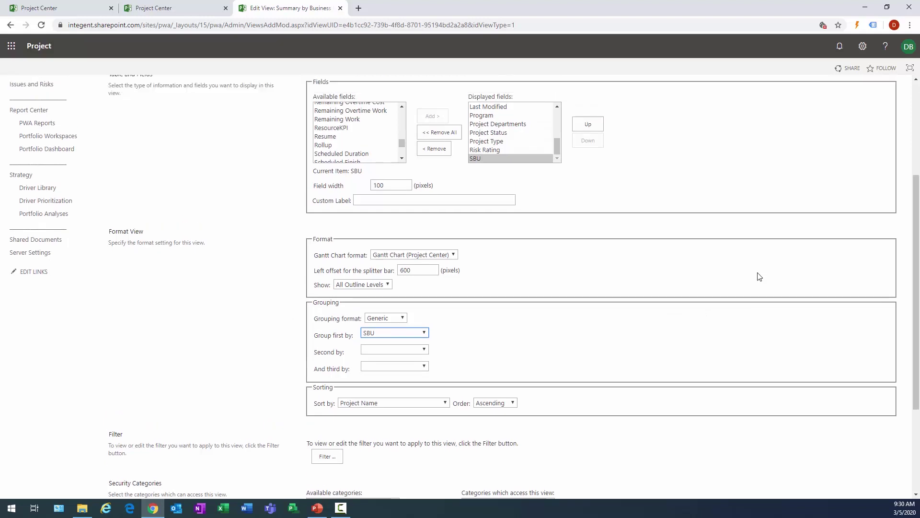
{"action": "scroll", "coordinate": [758, 276], "scroll_direction": "up", "scroll_amount": 4}
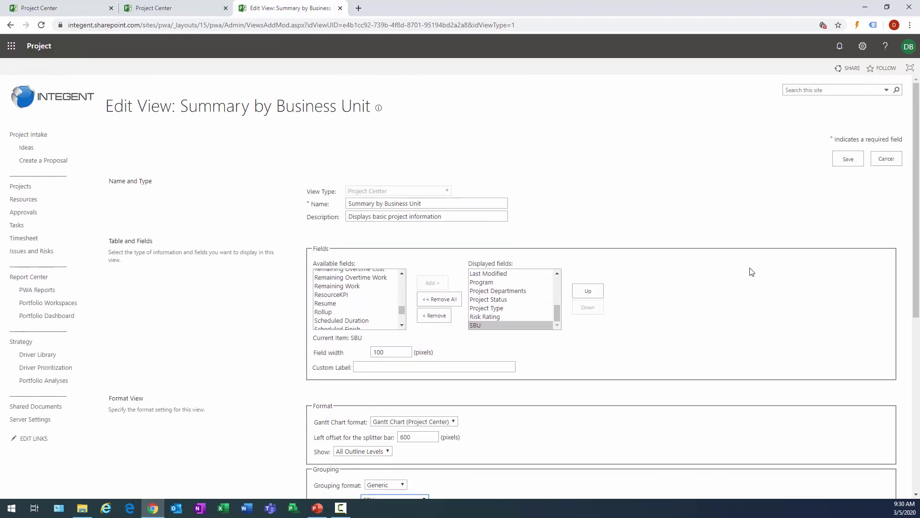
{"action": "left_click", "coordinate": [847, 163]}
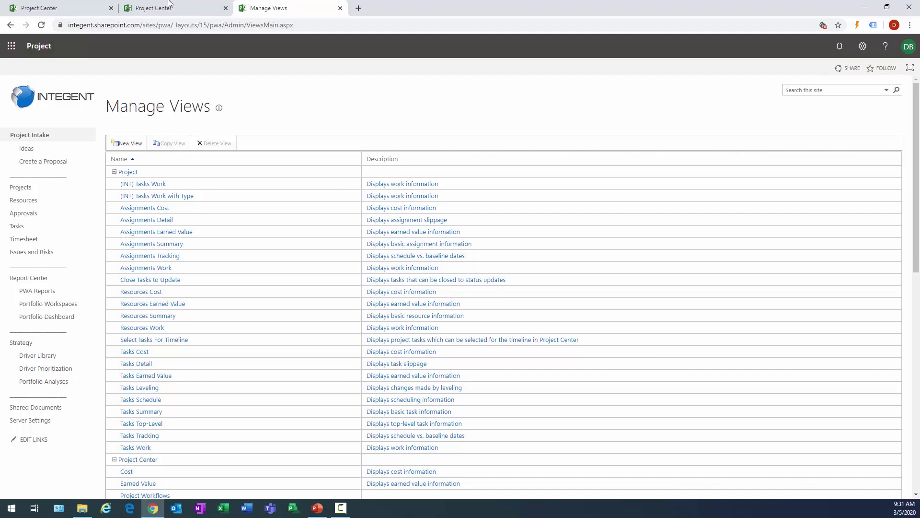
- Go to Site contents from the Settings gear and scroll to the Bulk Edit app
{"action": "left_click", "coordinate": [862, 48]}
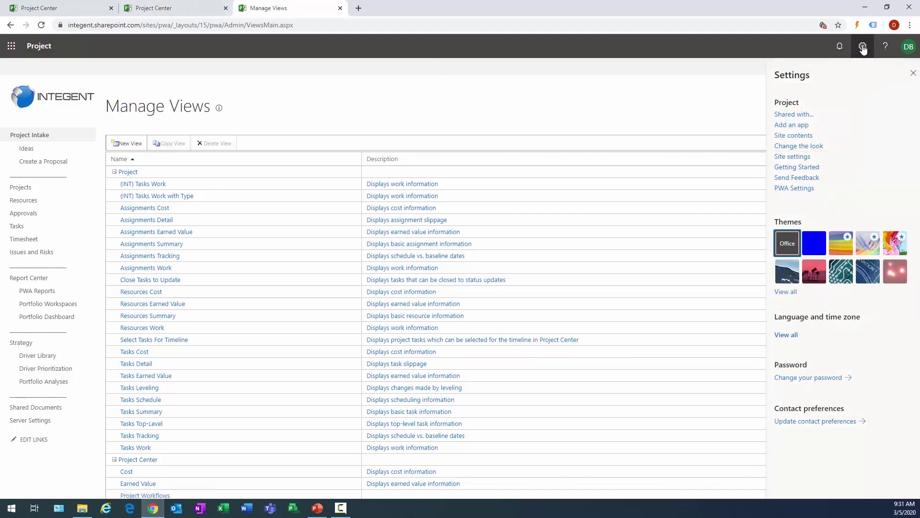
{"action": "left_click", "coordinate": [792, 136]}
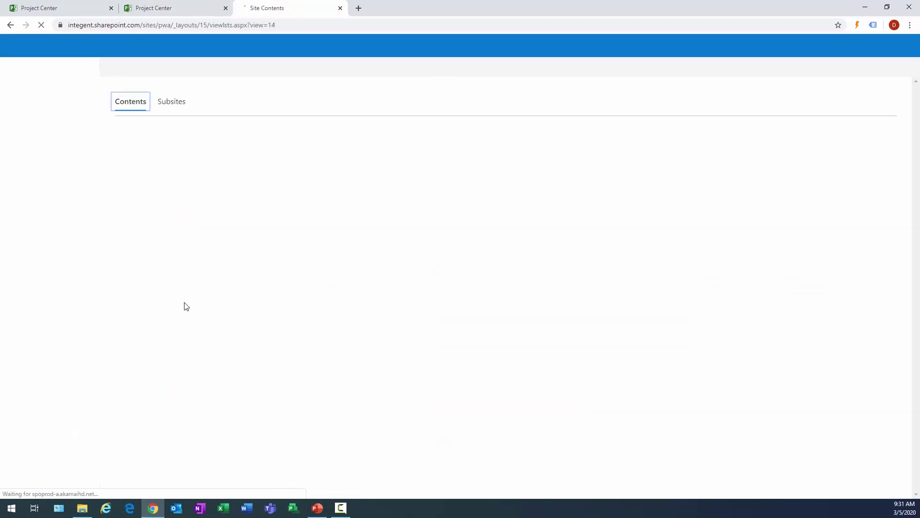
{"action": "scroll", "coordinate": [149, 350], "scroll_direction": "down", "scroll_amount": 3}
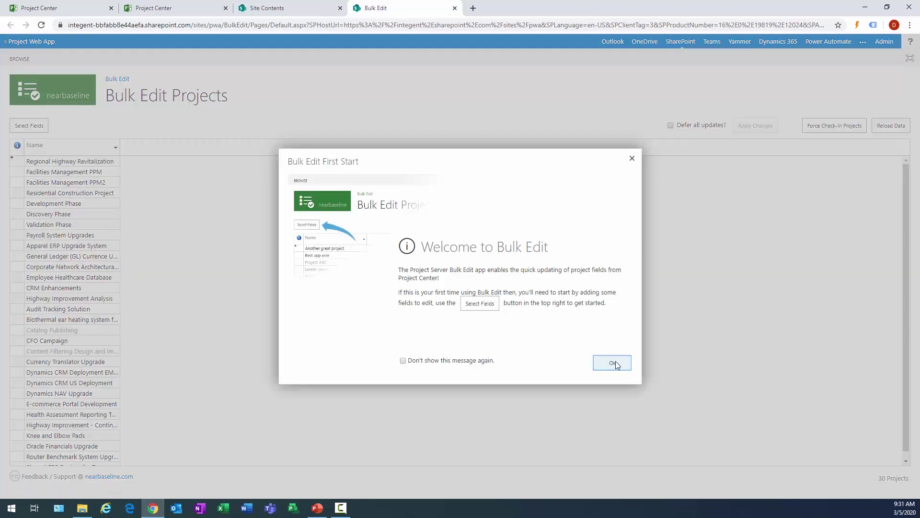
- Add Overall Health and SBU as bulk-edit fields, then rate the first project's health Green
{"action": "left_click", "coordinate": [611, 363]}
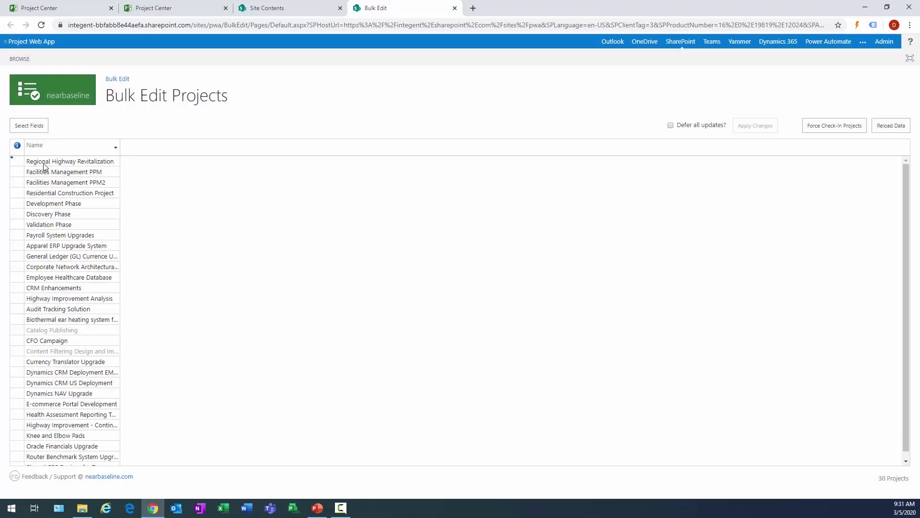
{"action": "left_click", "coordinate": [26, 125]}
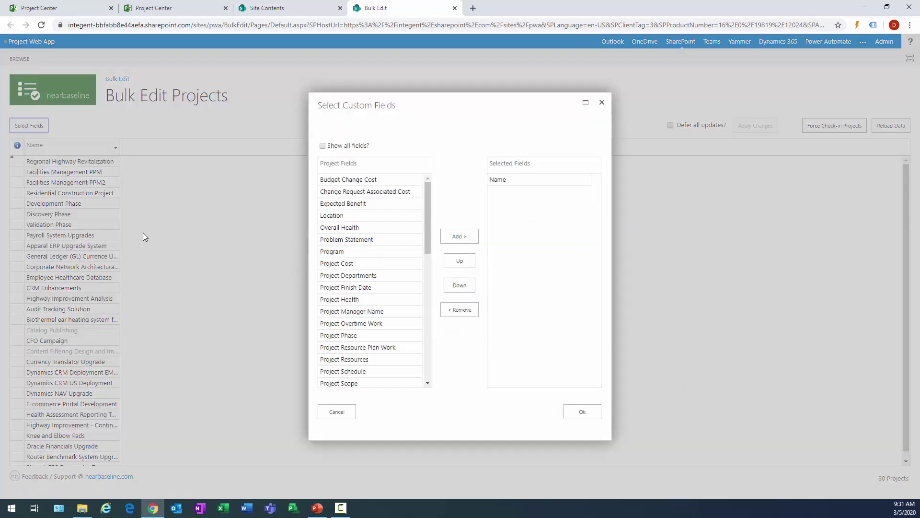
{"action": "left_click", "coordinate": [400, 228]}
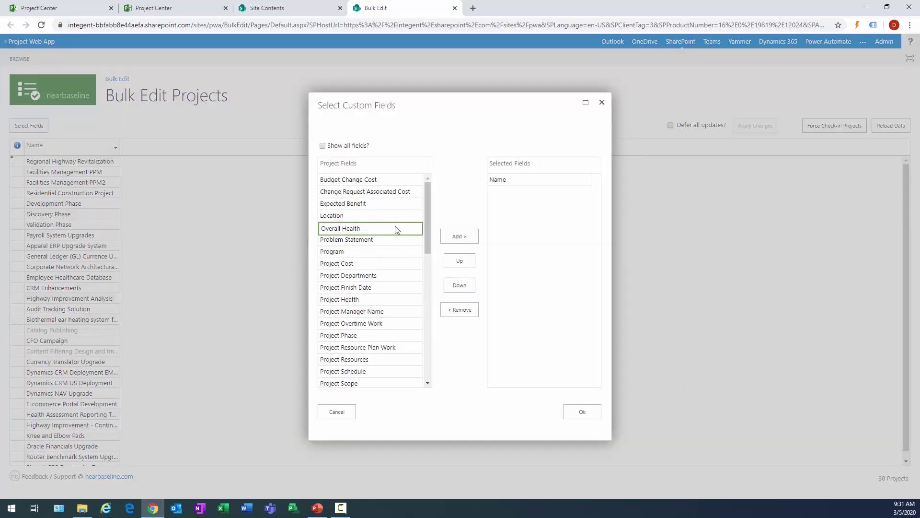
{"action": "left_click", "coordinate": [457, 236]}
{"action": "left_click", "coordinate": [375, 263]}
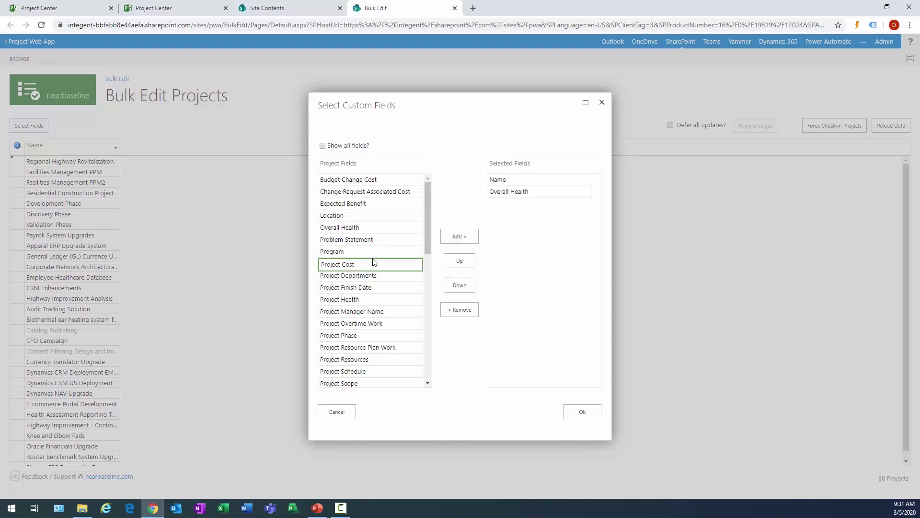
{"action": "left_click_drag", "start_coordinate": [427, 225], "coordinate": [427, 326]}
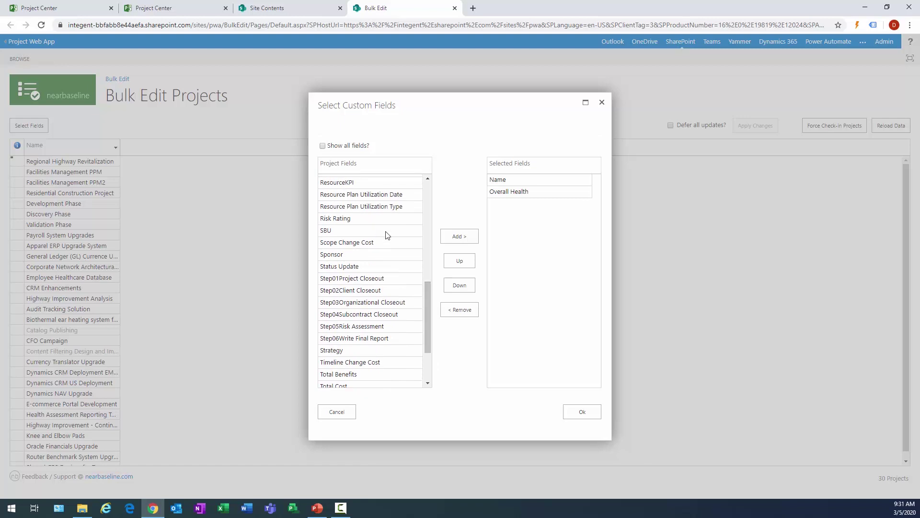
{"action": "left_click", "coordinate": [388, 234]}
{"action": "left_click", "coordinate": [459, 236]}
{"action": "left_click", "coordinate": [567, 414]}
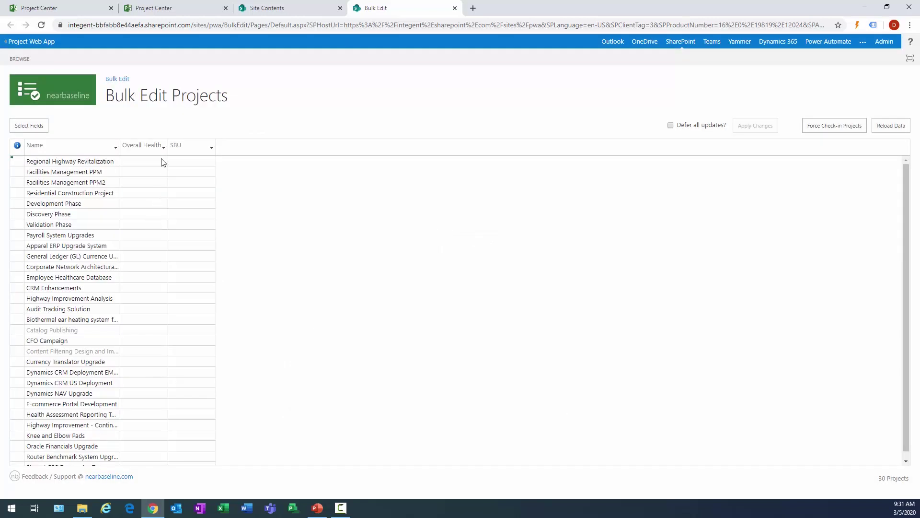
{"action": "left_click", "coordinate": [162, 162]}
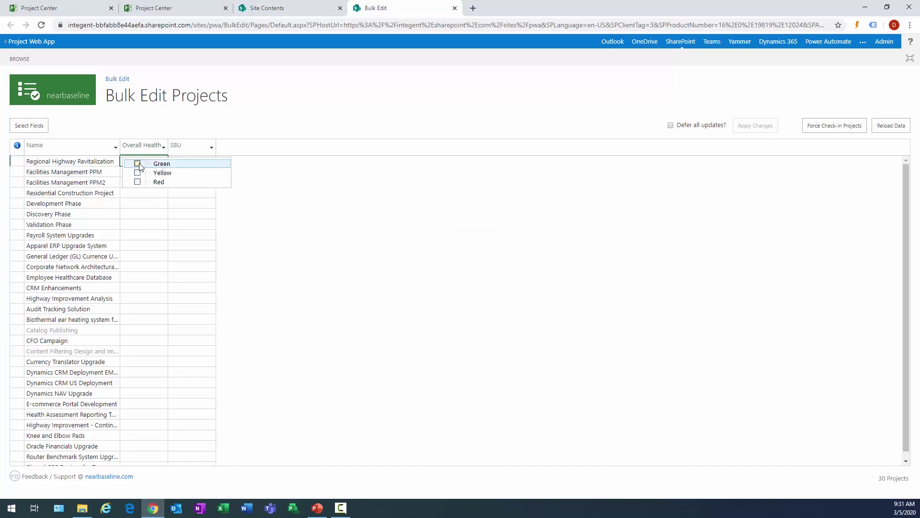
{"action": "left_click", "coordinate": [138, 164]}
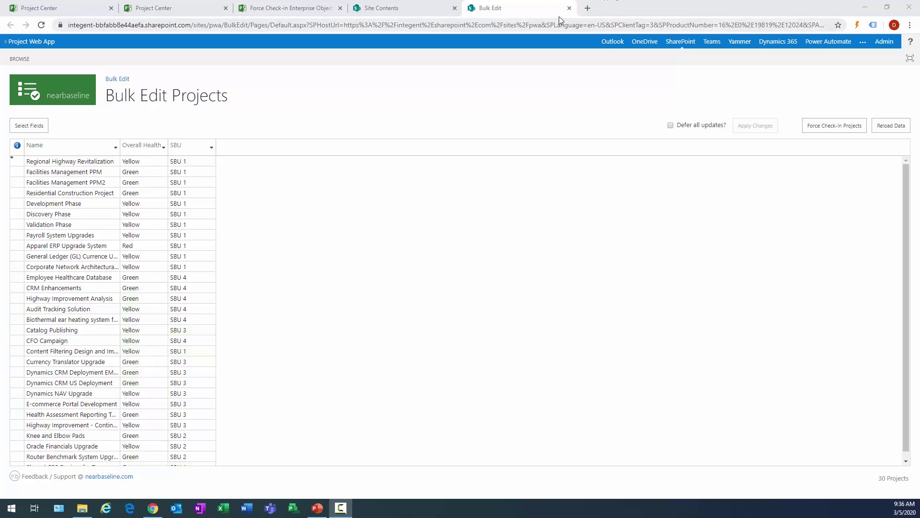
- Close the Bulk Edit and Site Contents pages and return to Project Center's view list
{"action": "left_click", "coordinate": [569, 8]}
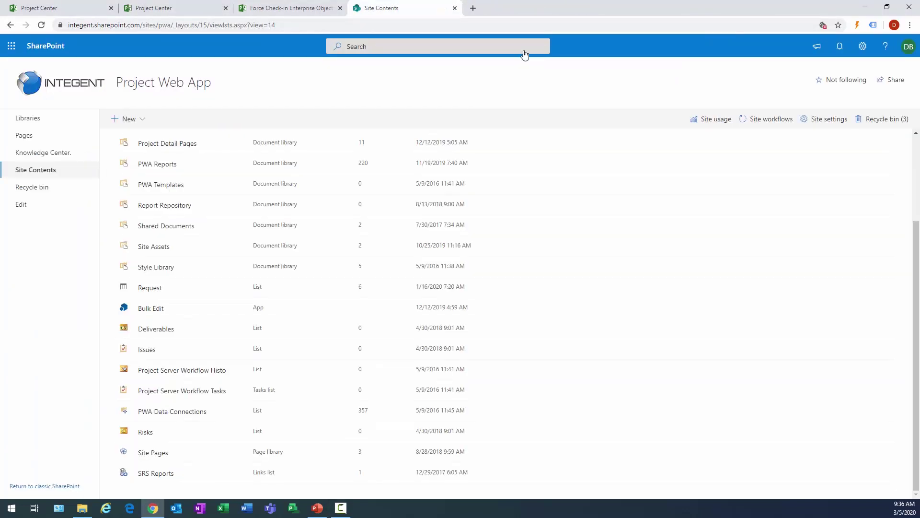
{"action": "left_click", "coordinate": [455, 8]}
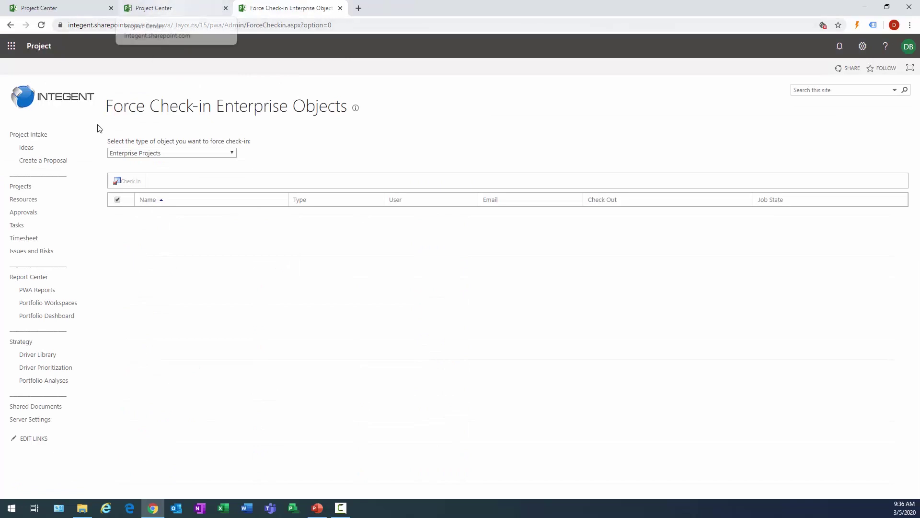
{"action": "left_click", "coordinate": [20, 187]}
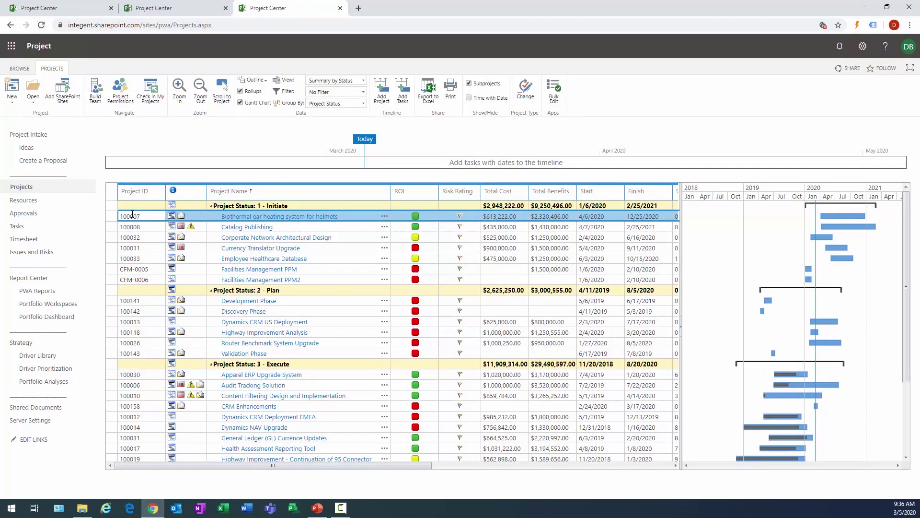
{"action": "left_click", "coordinate": [363, 82]}
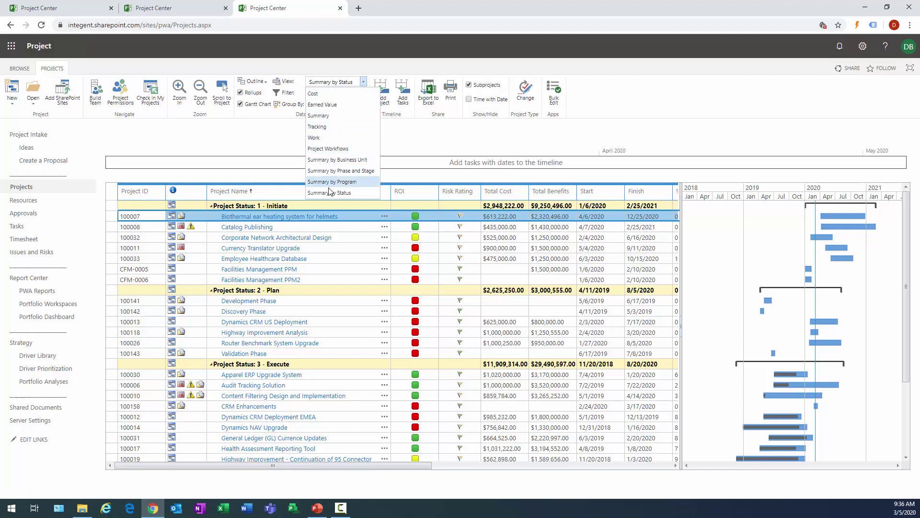
- Show Summary by Business Unit with a wider Project Name column and a years/quarters Gantt timescale
{"action": "left_click", "coordinate": [344, 161]}
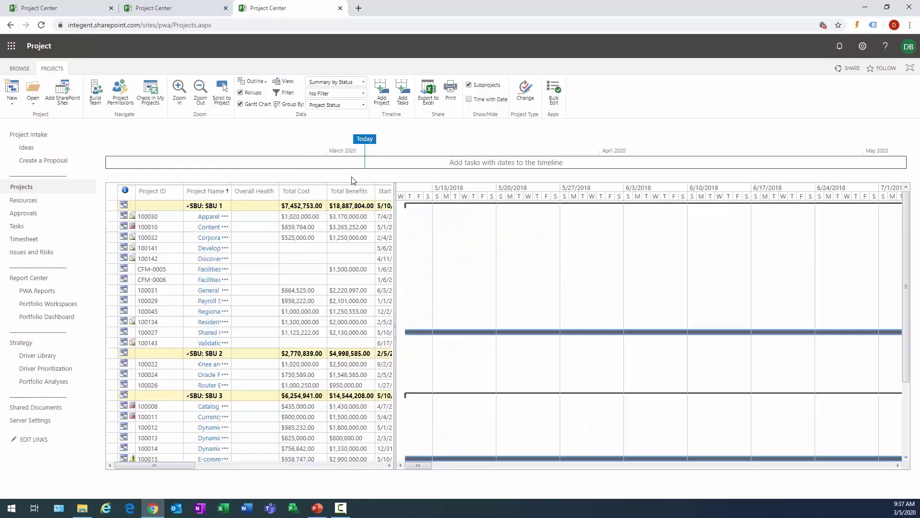
{"action": "left_click_drag", "start_coordinate": [395, 221], "coordinate": [718, 208]}
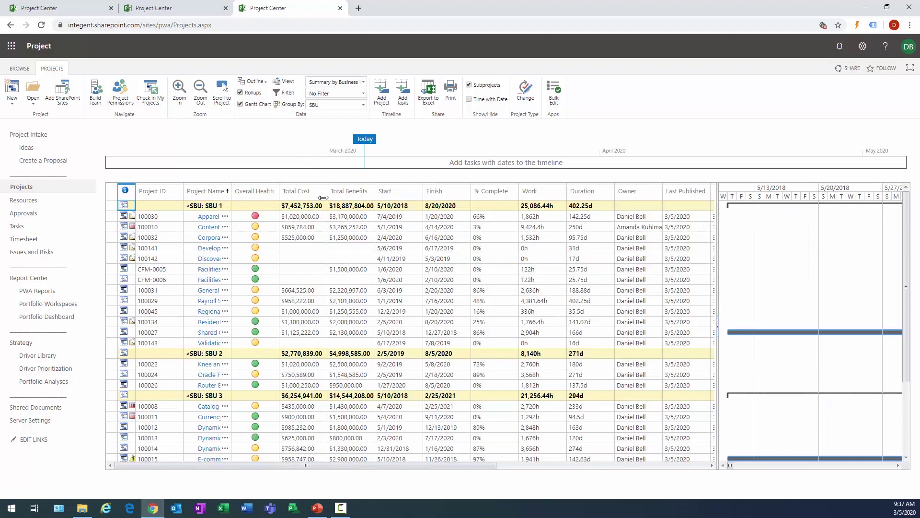
{"action": "left_click_drag", "start_coordinate": [232, 191], "coordinate": [404, 191]}
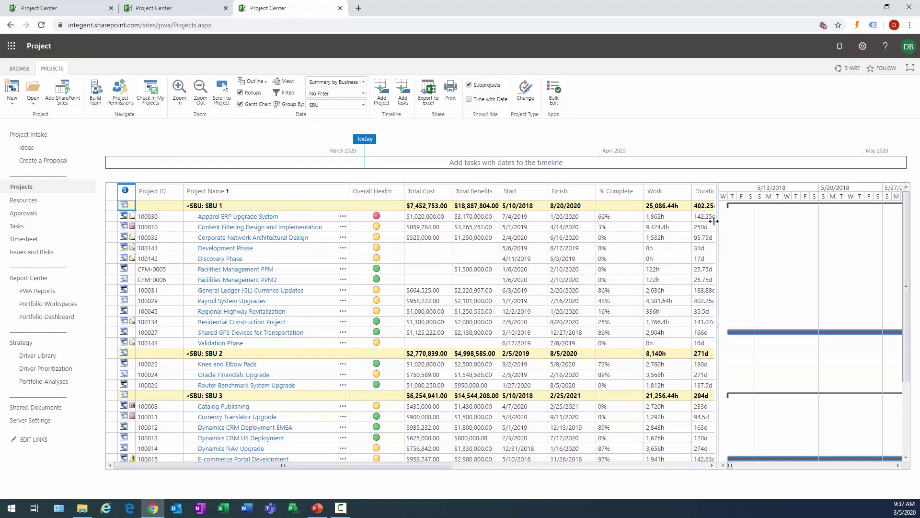
{"action": "left_click_drag", "start_coordinate": [717, 221], "coordinate": [596, 236]}
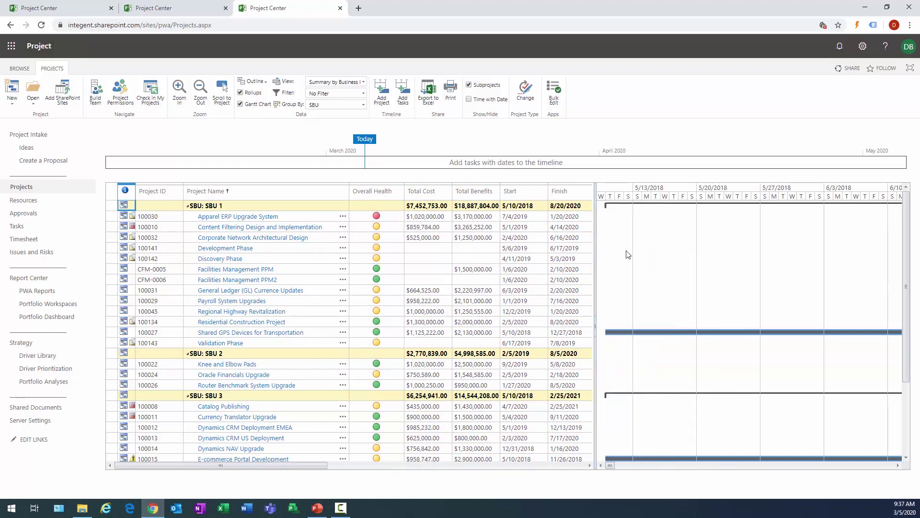
{"action": "left_click", "coordinate": [201, 92]}
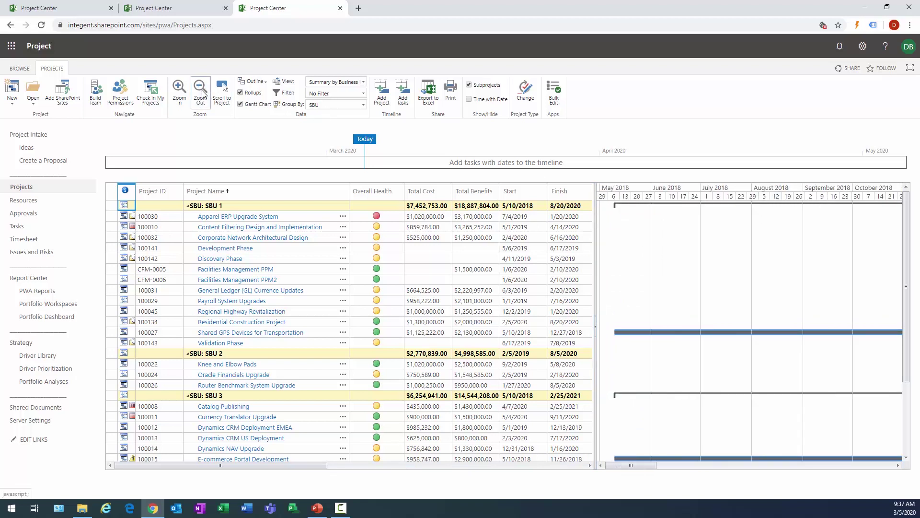
{"action": "left_click", "coordinate": [201, 93]}
{"action": "left_click", "coordinate": [202, 93]}
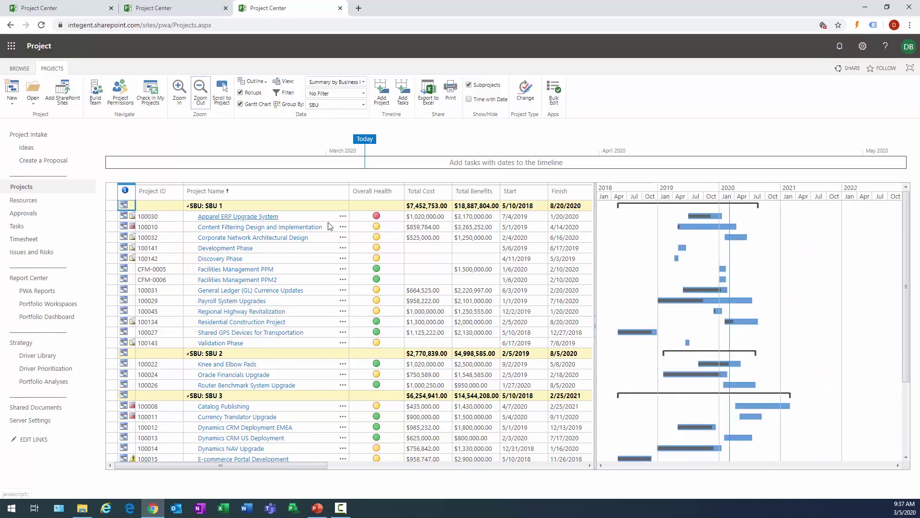
- Point out the SBU 1–SBU 4 groups and their total cost and benefits rollups
{"action": "left_click", "coordinate": [240, 207]}
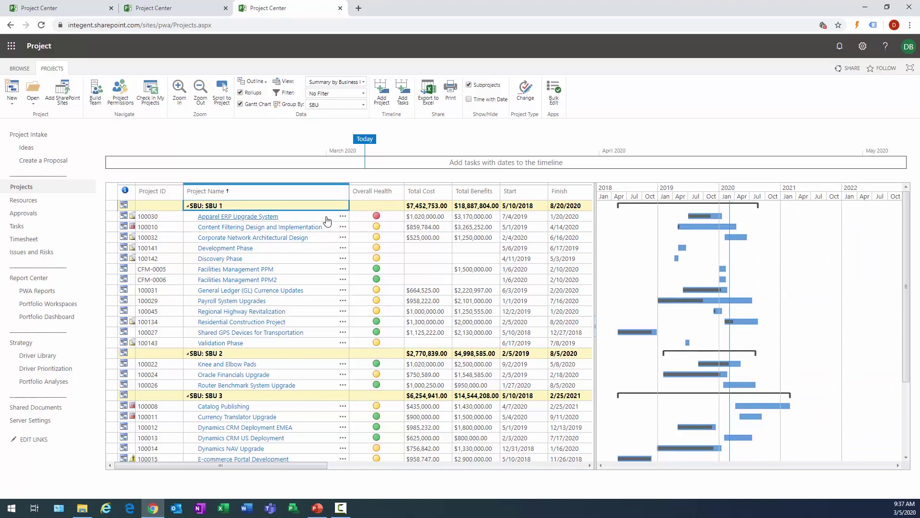
{"action": "left_click_drag", "start_coordinate": [325, 216], "coordinate": [318, 447]}
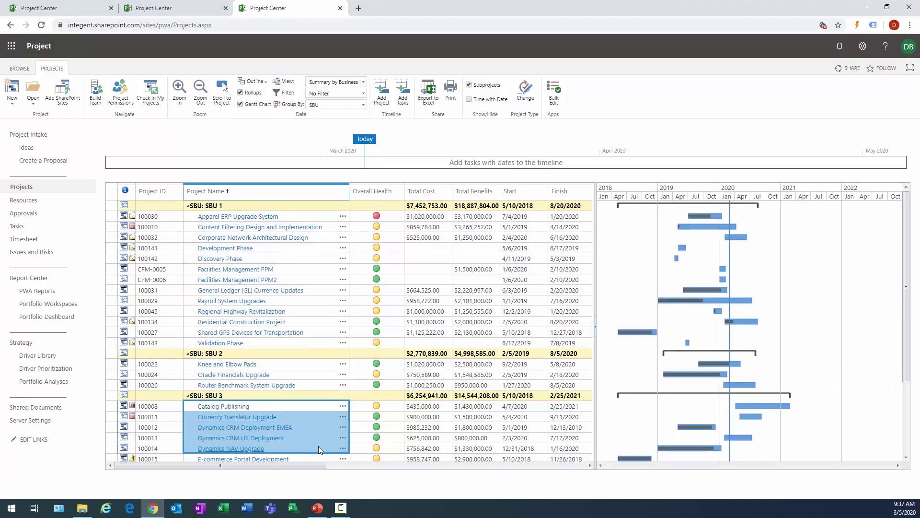
{"action": "left_click", "coordinate": [434, 207]}
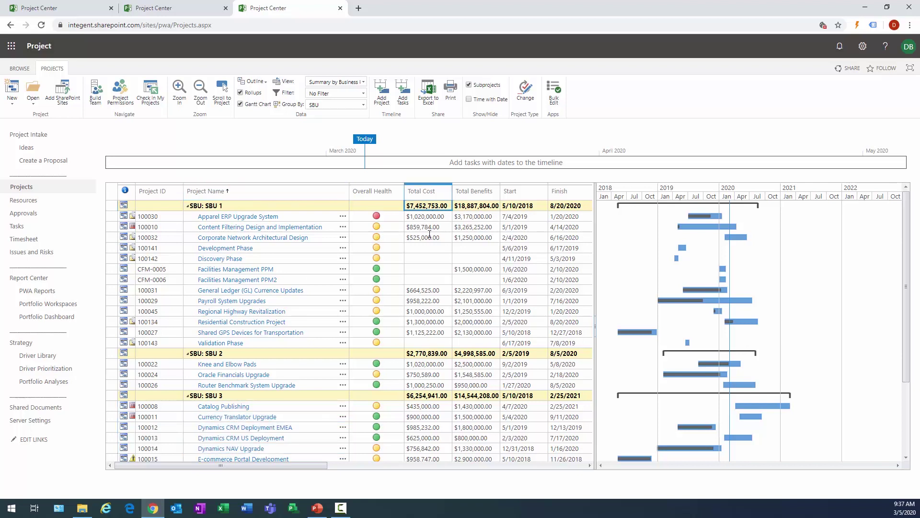
{"action": "left_click", "coordinate": [486, 207]}
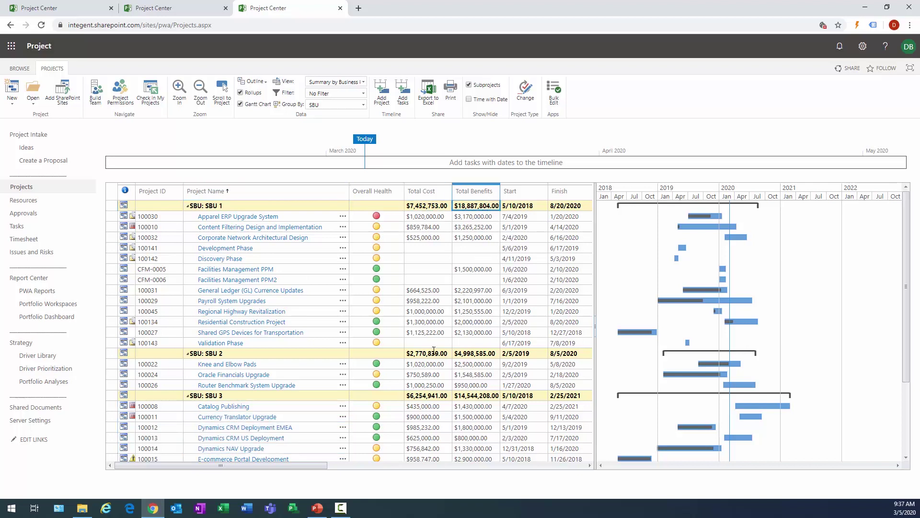
{"action": "left_click", "coordinate": [435, 353]}
{"action": "left_click", "coordinate": [458, 355]}
{"action": "left_click", "coordinate": [448, 395]}
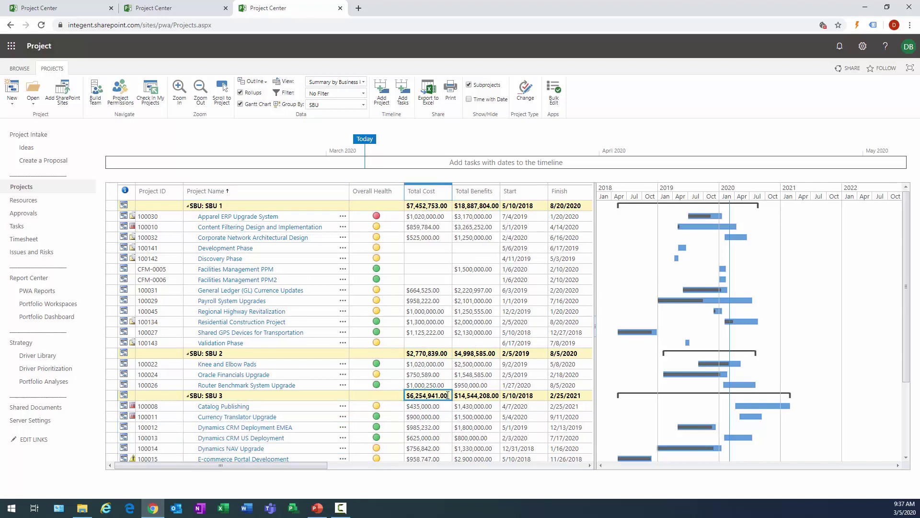
{"action": "left_click", "coordinate": [471, 398]}
{"action": "scroll", "coordinate": [470, 397], "scroll_direction": "down", "scroll_amount": 3}
{"action": "left_click", "coordinate": [428, 385]}
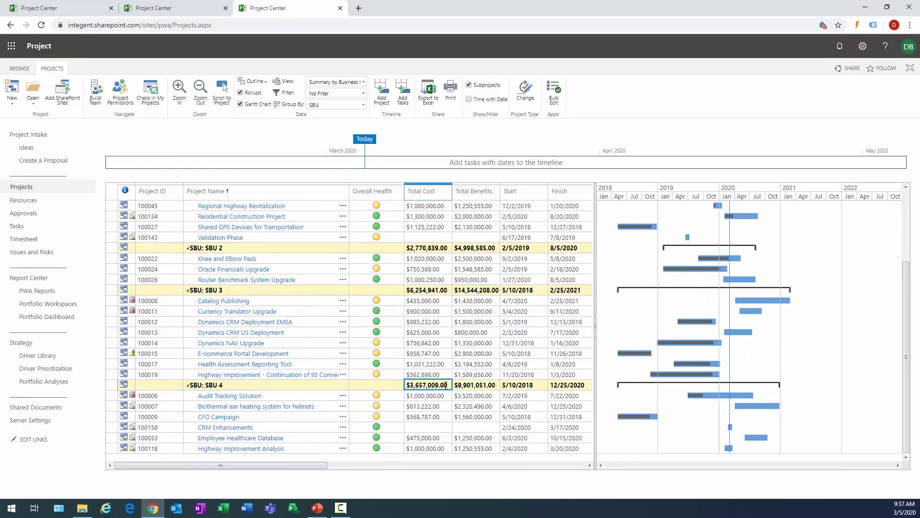
{"action": "left_click", "coordinate": [470, 386]}
{"action": "scroll", "coordinate": [469, 396], "scroll_direction": "up", "scroll_amount": 3}
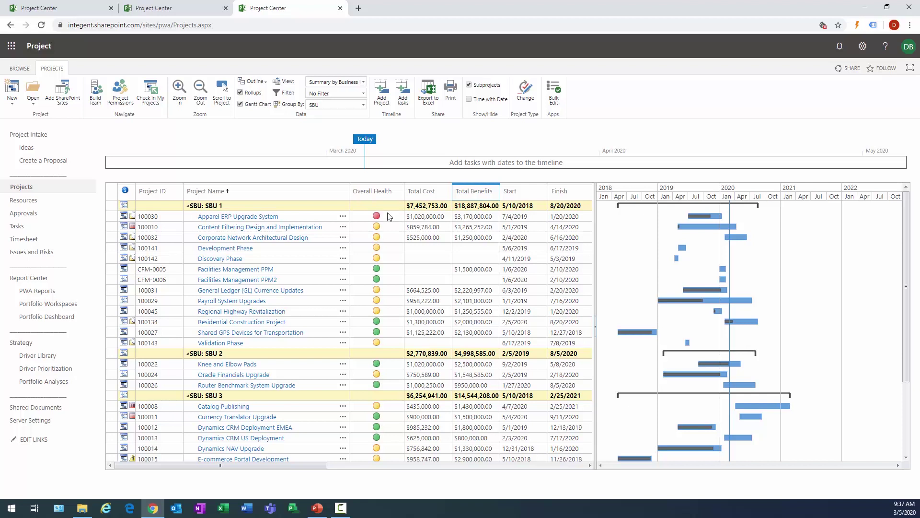
{"action": "left_click_drag", "start_coordinate": [389, 216], "coordinate": [388, 237]}
{"action": "left_click_drag", "start_coordinate": [388, 282], "coordinate": [391, 360]}
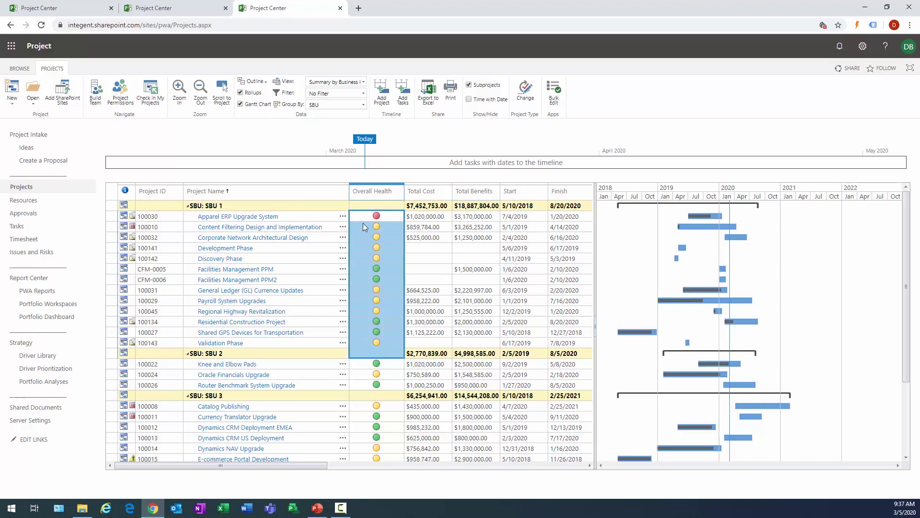